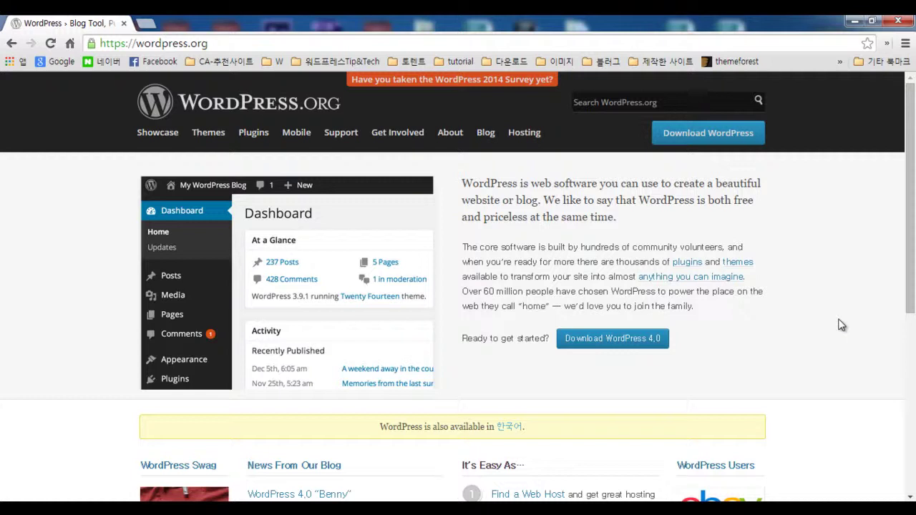
Switch from wordpress.org to the Korean site ko.wordpress.org using the 한국어 link
scroll(823, 348, down, 3)
scroll(822, 341, up, 3)
click(510, 430)
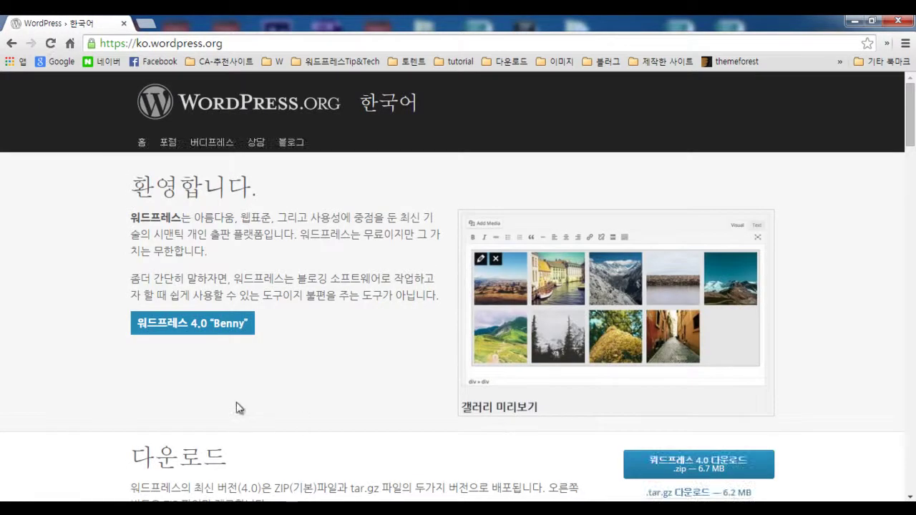
Scroll to the download section and open the older Korean WordPress releases list
scroll(114, 405, down, 3)
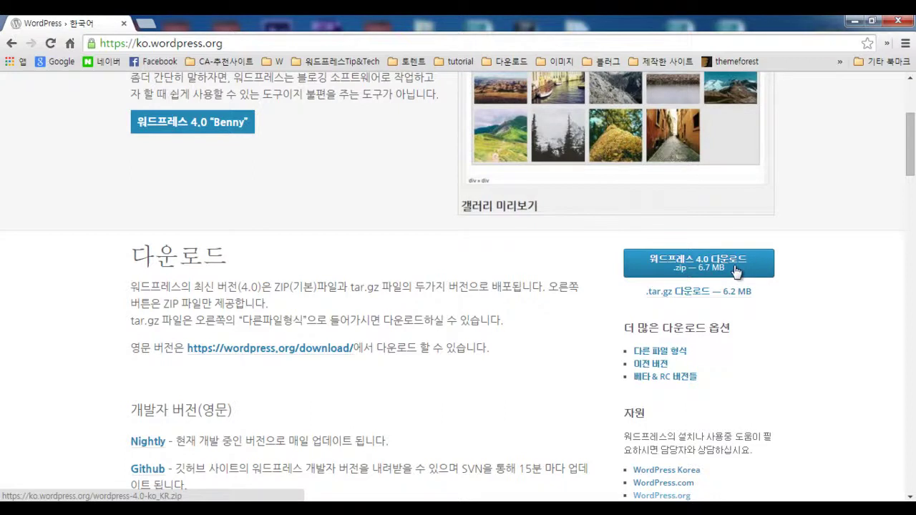
click(736, 270)
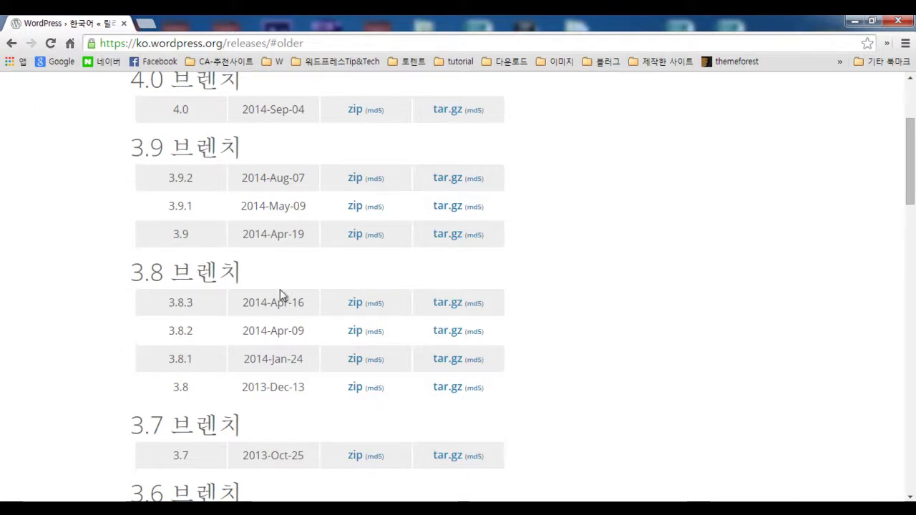
Start the Korean 3.8.3 zip download, cancel saving the duplicate copy, and minimize Chrome
click(356, 309)
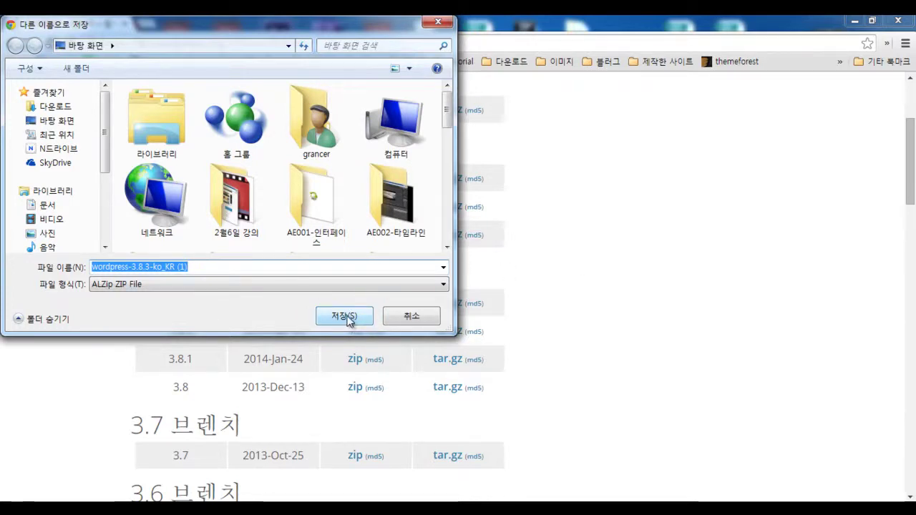
click(422, 319)
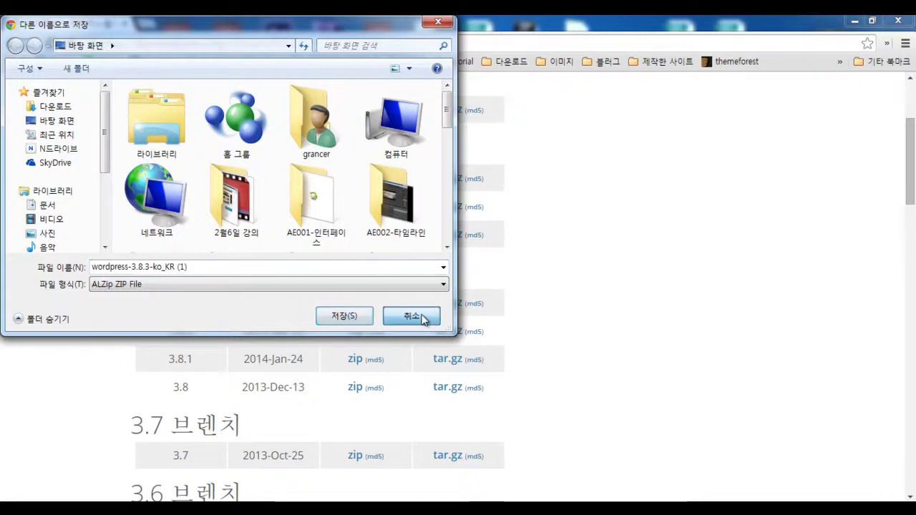
click(854, 21)
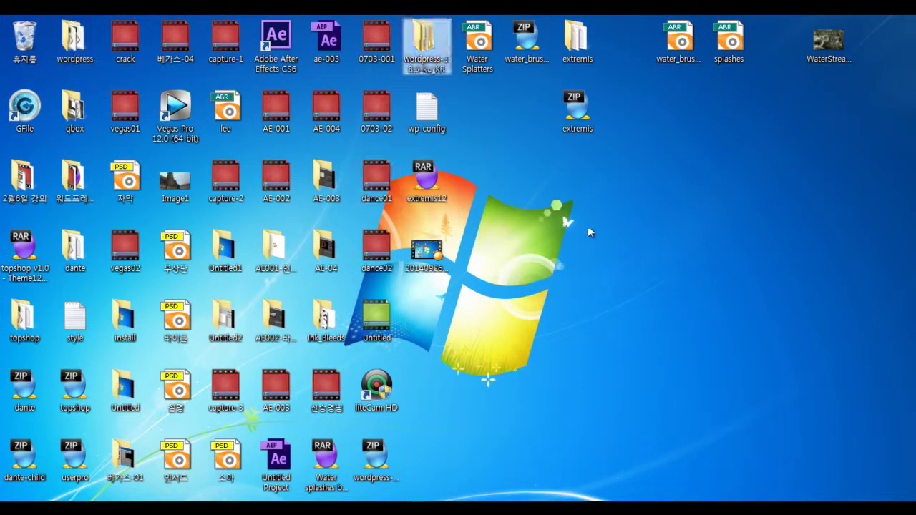
Open the wordpress-3.8.3-ko_KR folder from the desktop in Explorer
key(w)
click(423, 36)
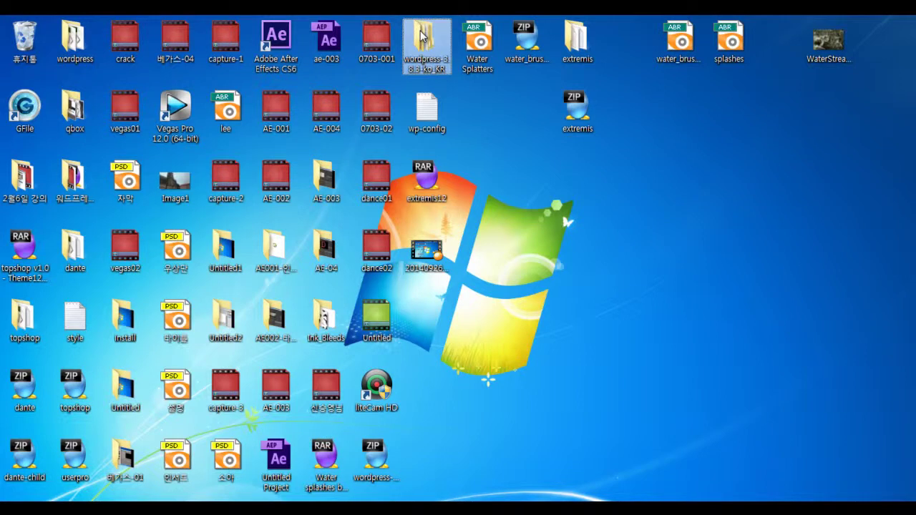
double_click(423, 36)
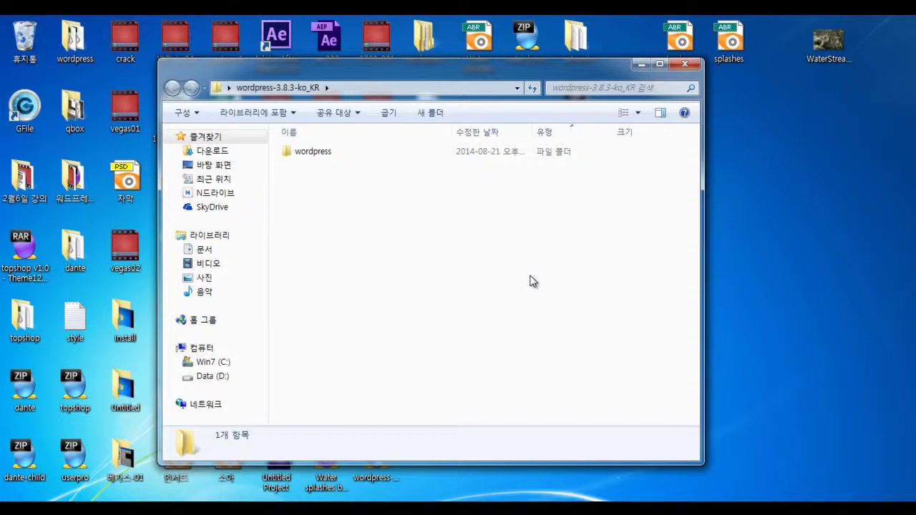
Open the wordpress subfolder and close the AhnLab V3 Lite update popup
double_click(326, 156)
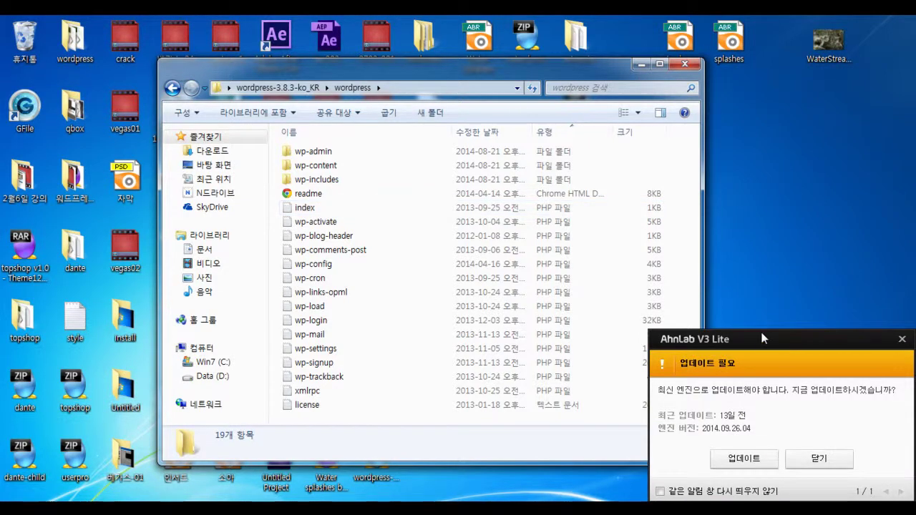
click(829, 458)
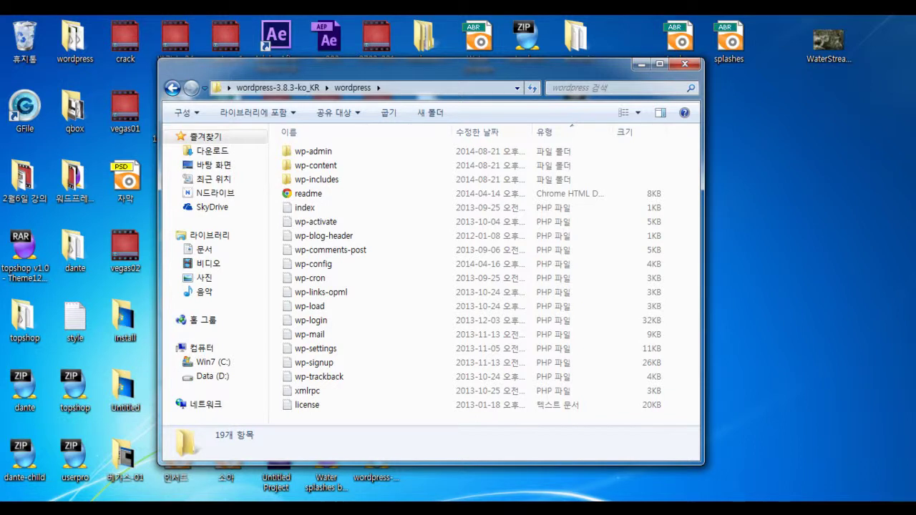
key(alt+Tab)
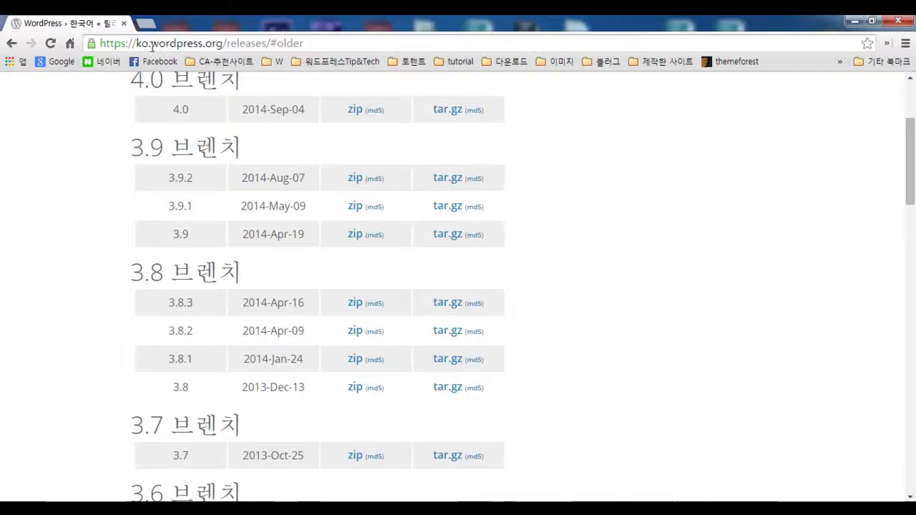
drag(151, 46, 222, 46)
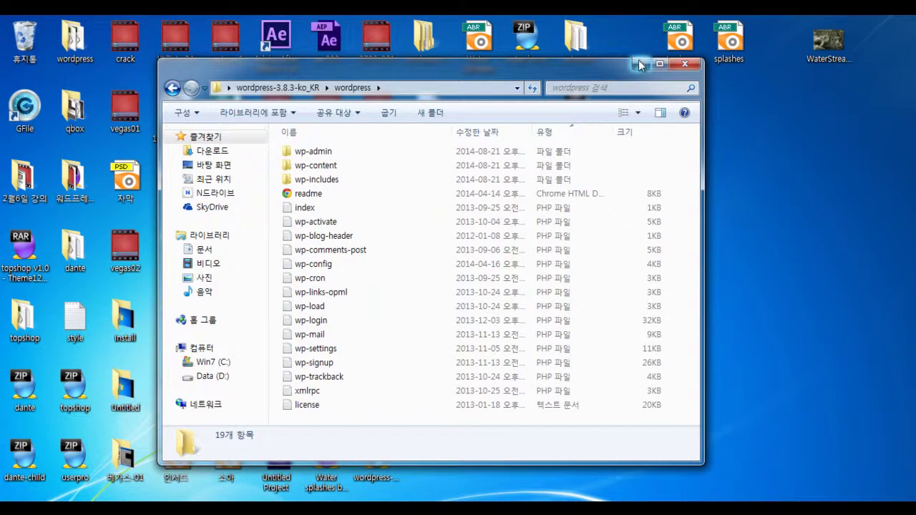
Minimize the wordpress folder window and clear a selection of desktop icons
click(641, 65)
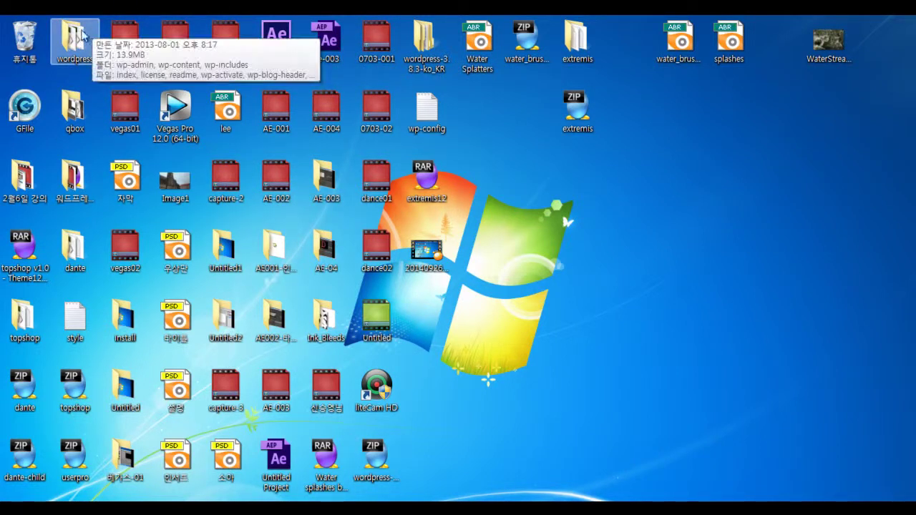
drag(910, 17, 59, 492)
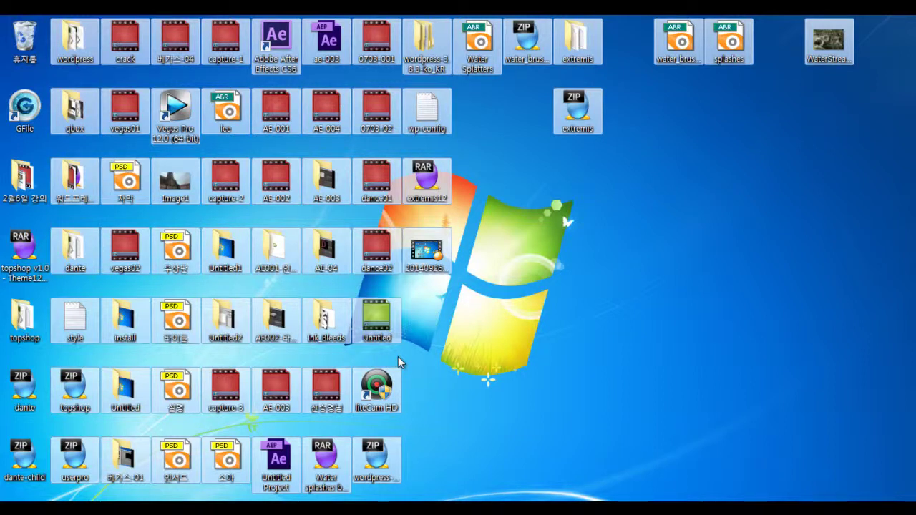
click(524, 241)
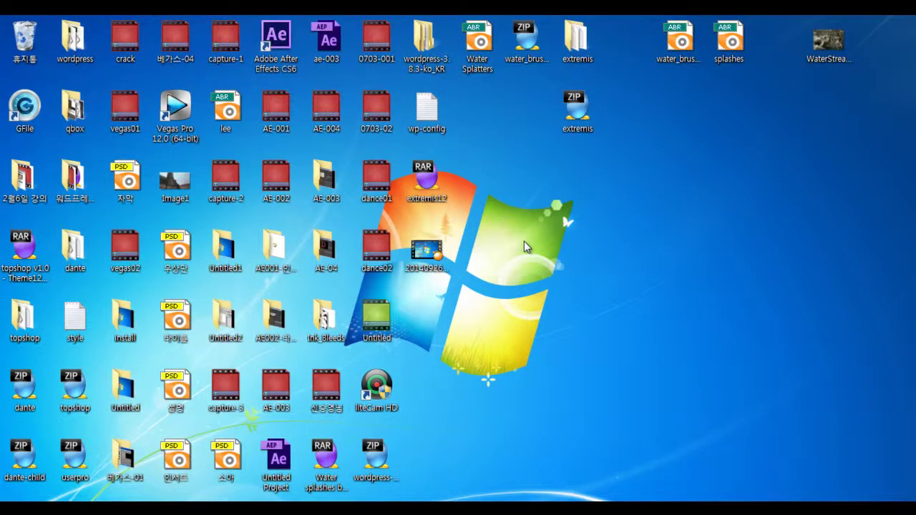
Open wp-config from wordpress-3.8.3-ko_KR\wordpress in Notepad++, cancelling an accidental rename
double_click(411, 51)
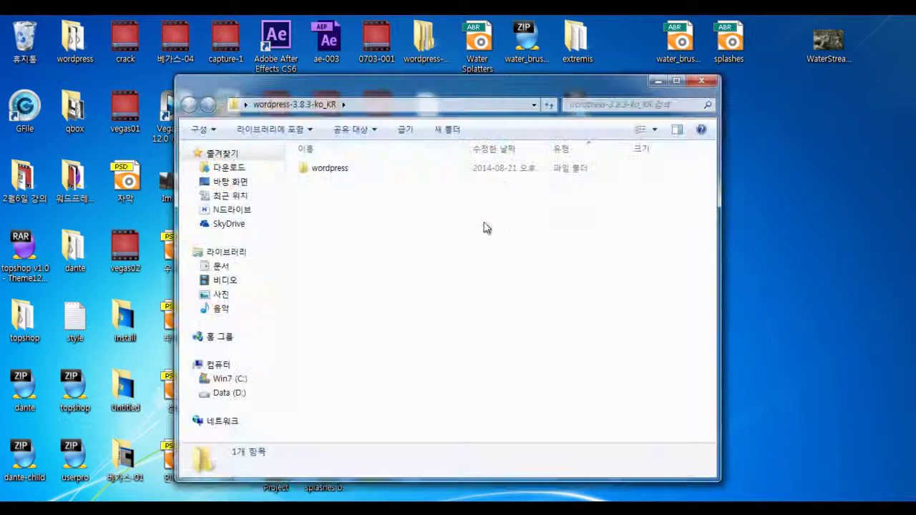
double_click(329, 171)
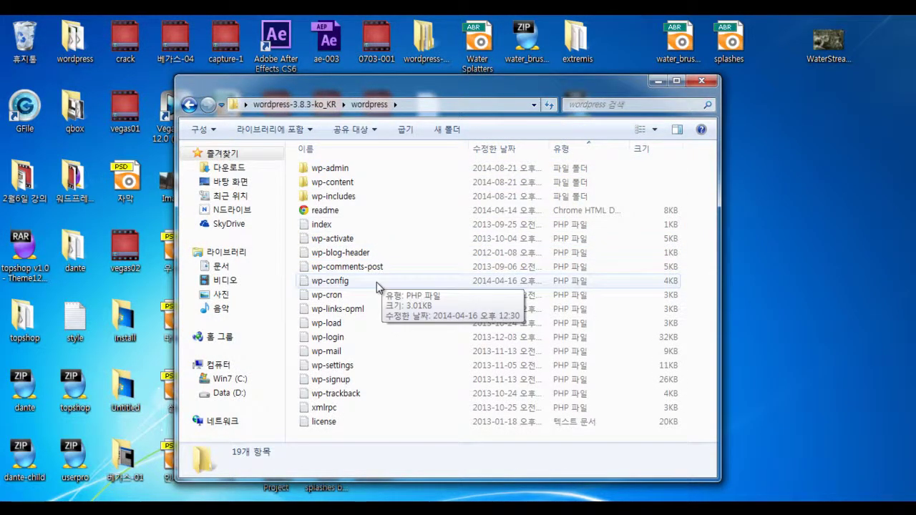
click(376, 282)
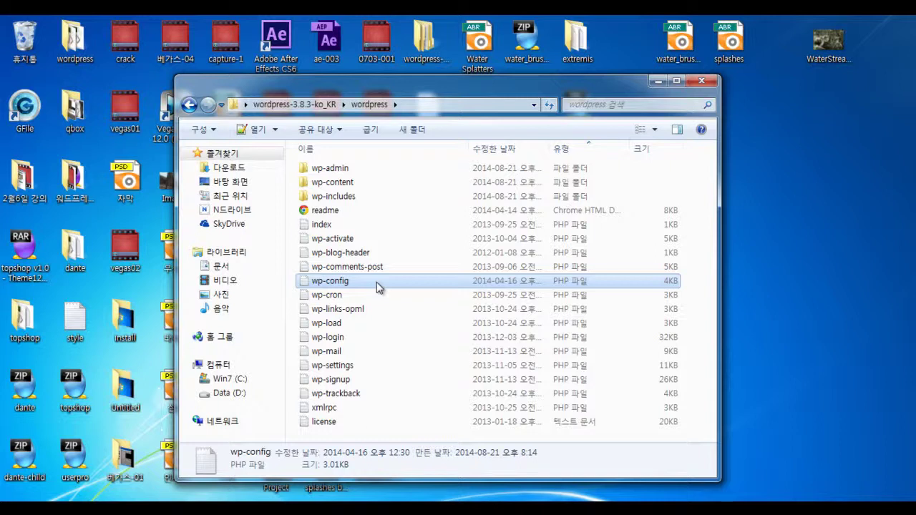
click(376, 282)
click(423, 338)
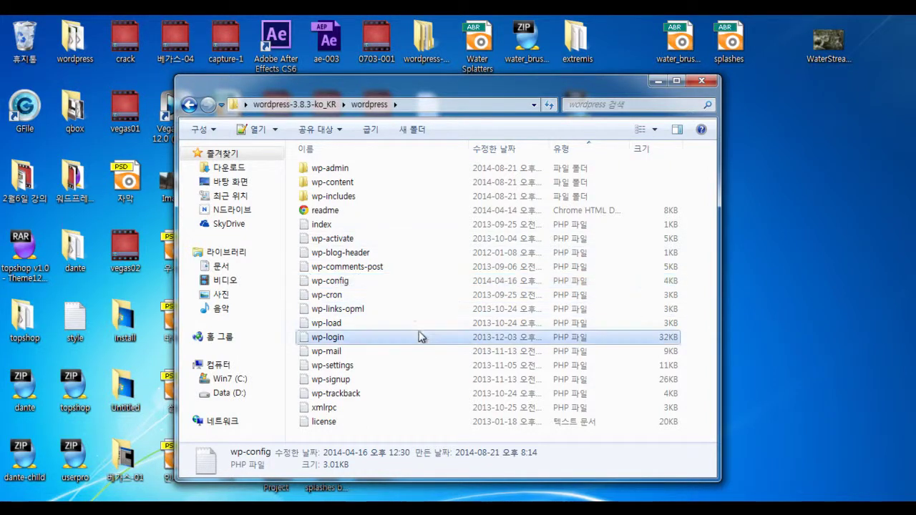
click(333, 280)
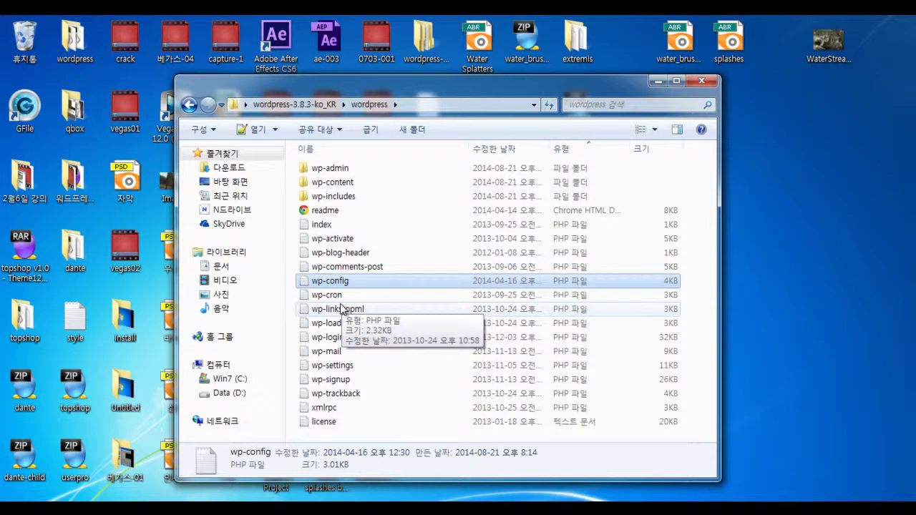
double_click(341, 282)
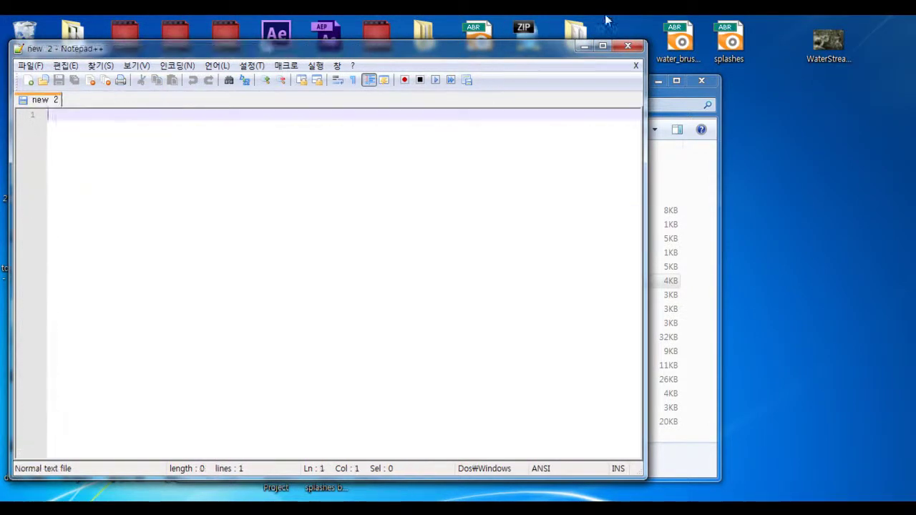
Close the other Notepad++ window, reopen wp-config.php at its MySQL settings, and move the editor right
click(627, 46)
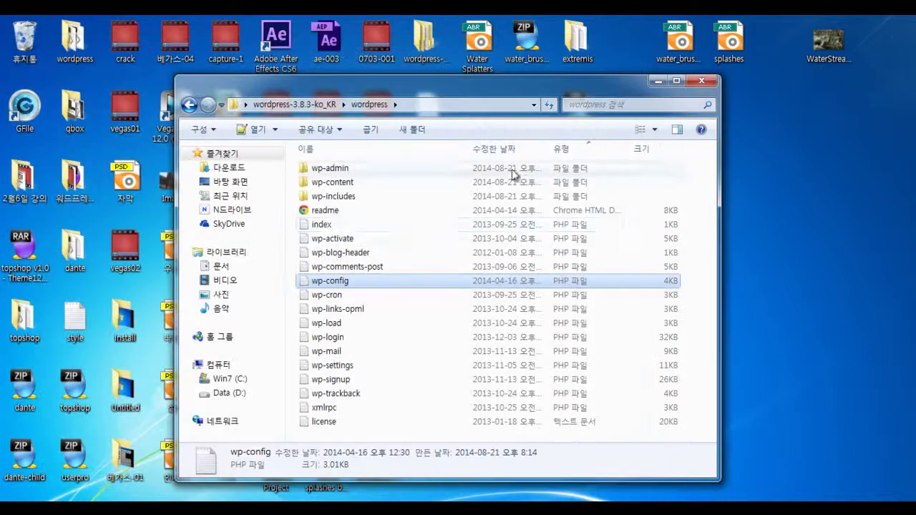
double_click(340, 281)
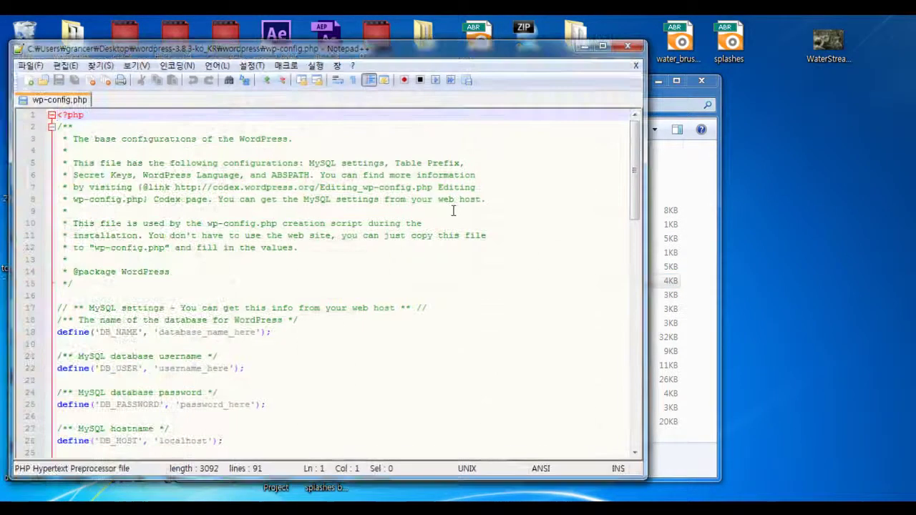
click(444, 322)
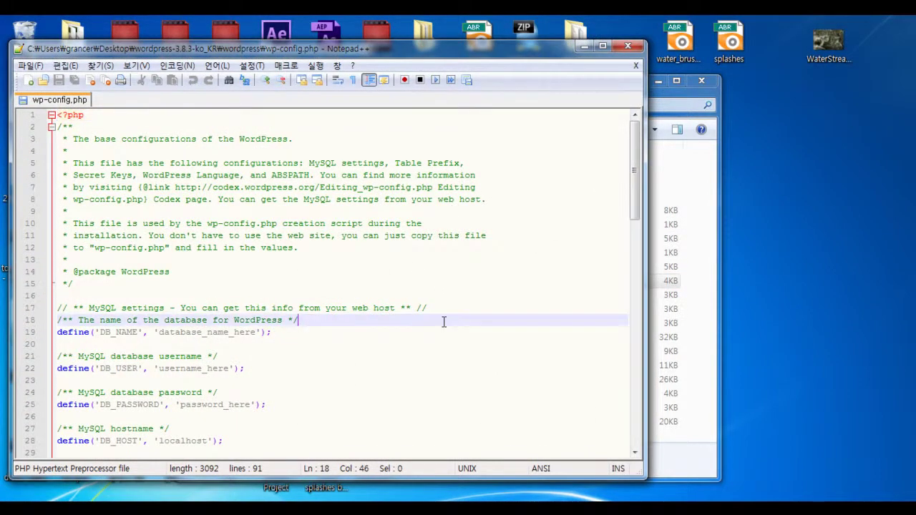
scroll(443, 322, down, 1)
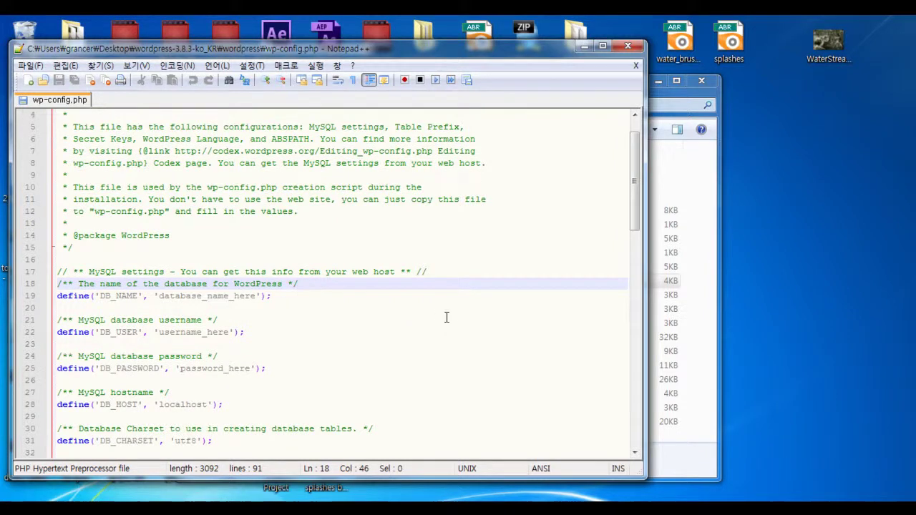
scroll(445, 315, down, 1)
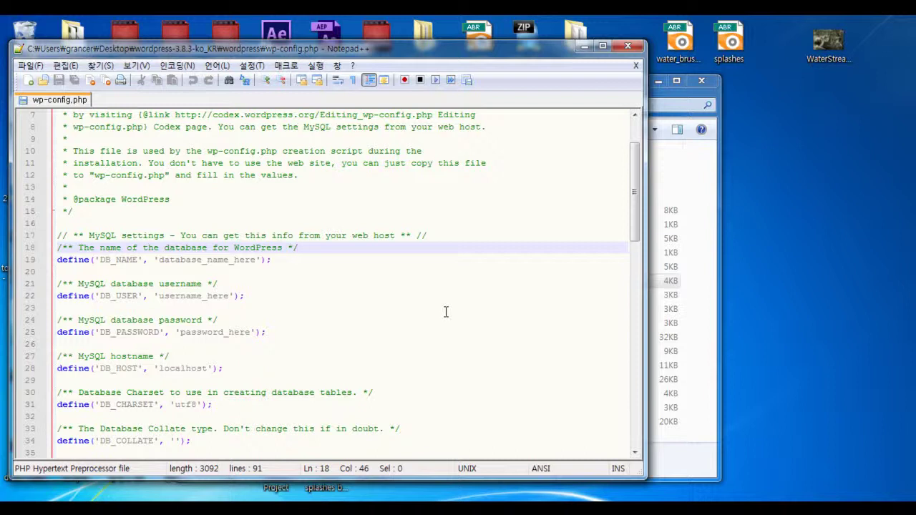
drag(519, 51, 778, 37)
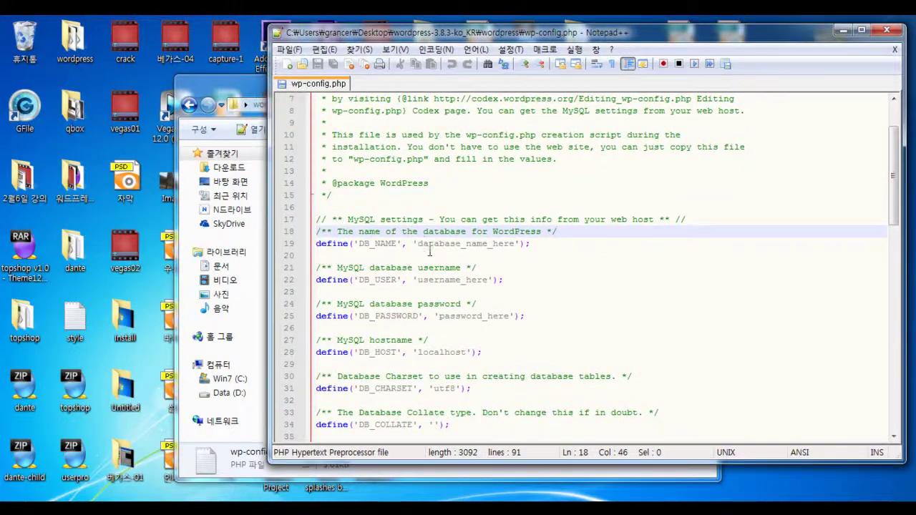
Enter the real database name, username and password into DB_NAME, DB_USER and DB_PASSWORD
drag(415, 243, 514, 243)
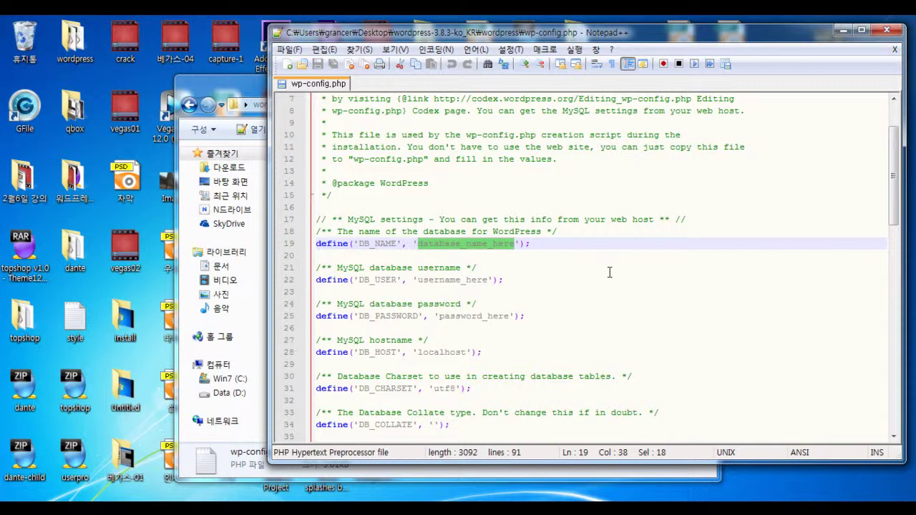
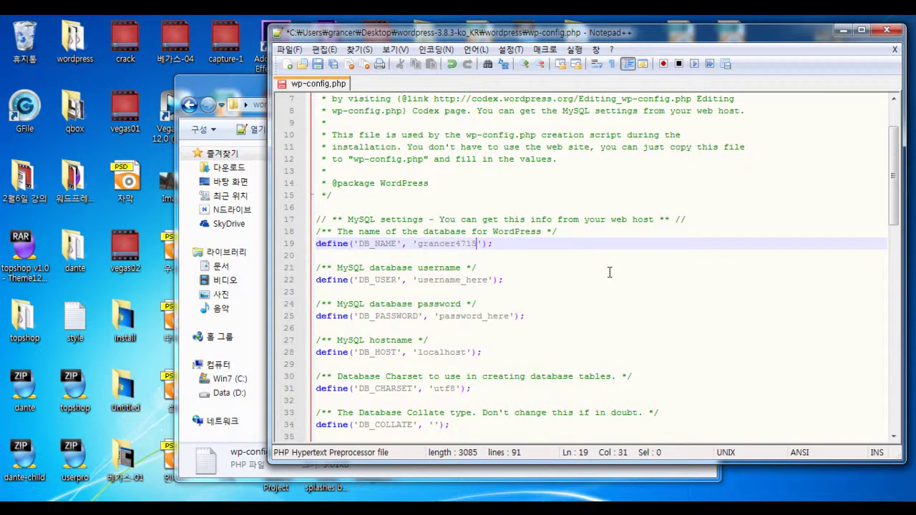
drag(419, 280, 489, 279)
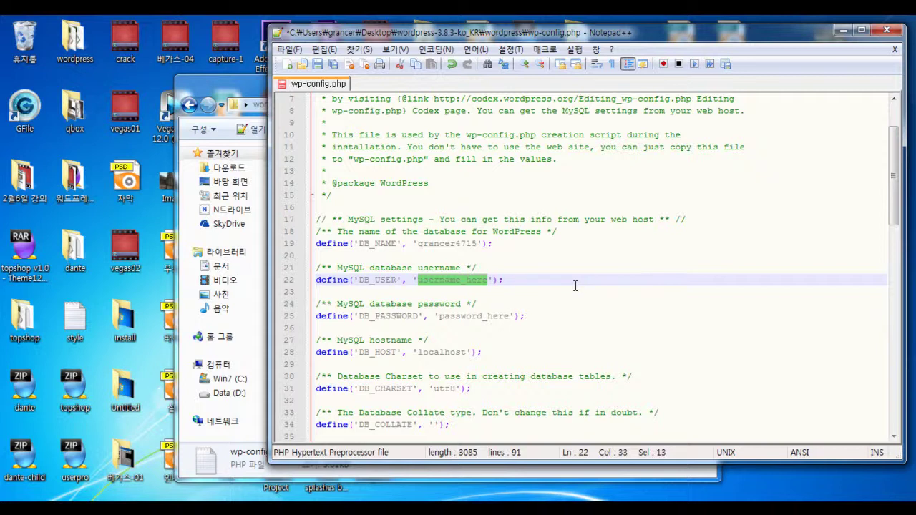
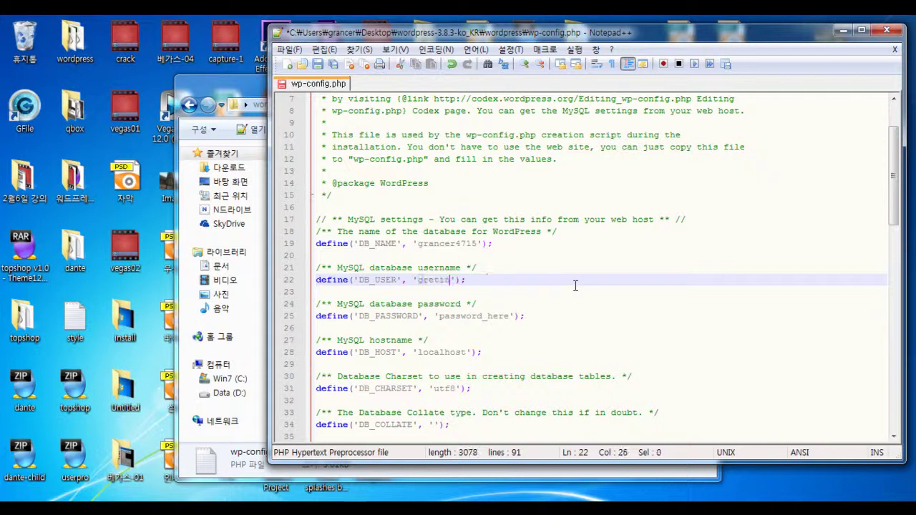
drag(439, 316, 510, 316)
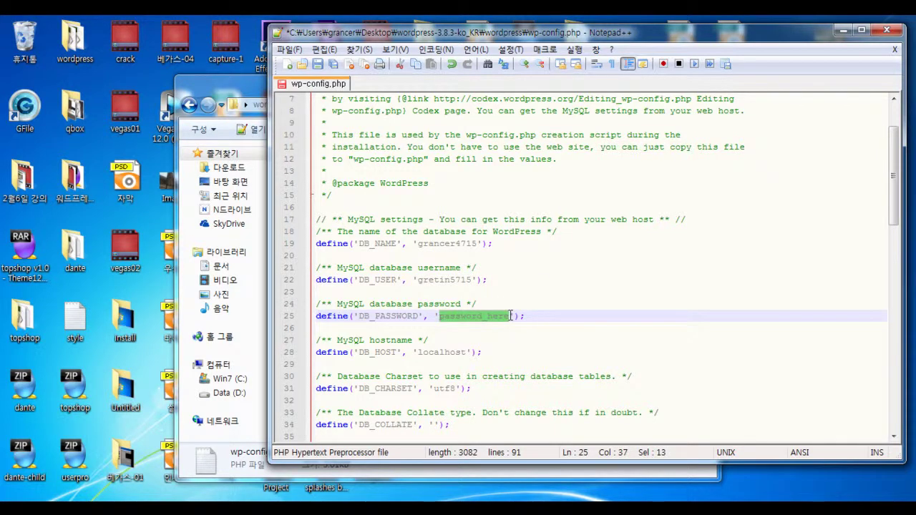
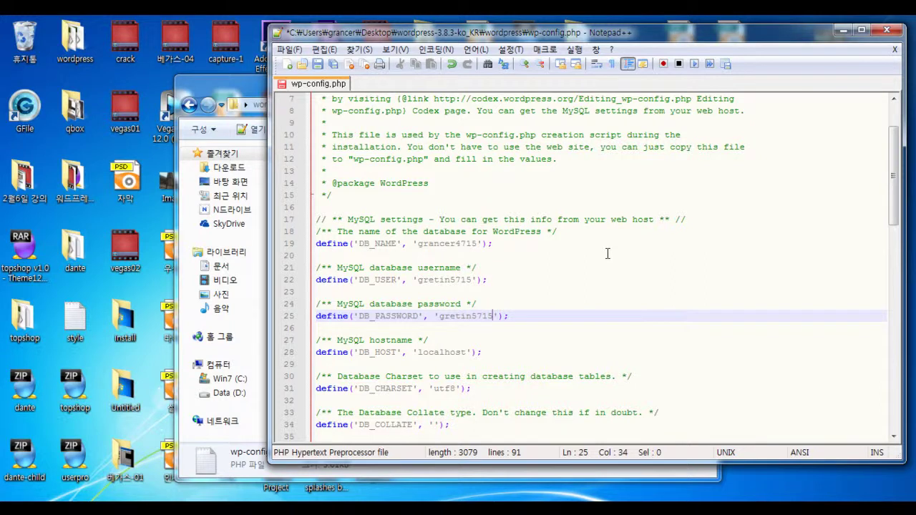
Save wp-config.php, minimize Notepad++, and close the wordpress folder window
key(ctrl+s)
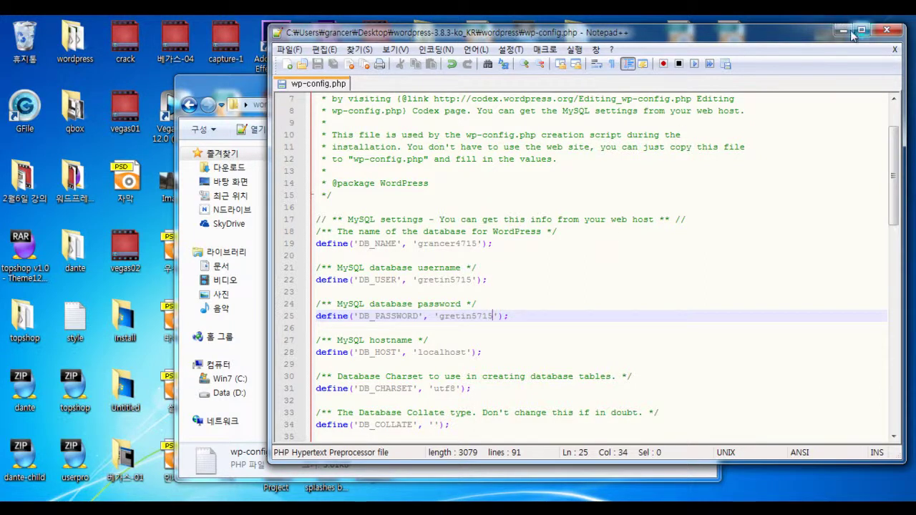
click(843, 30)
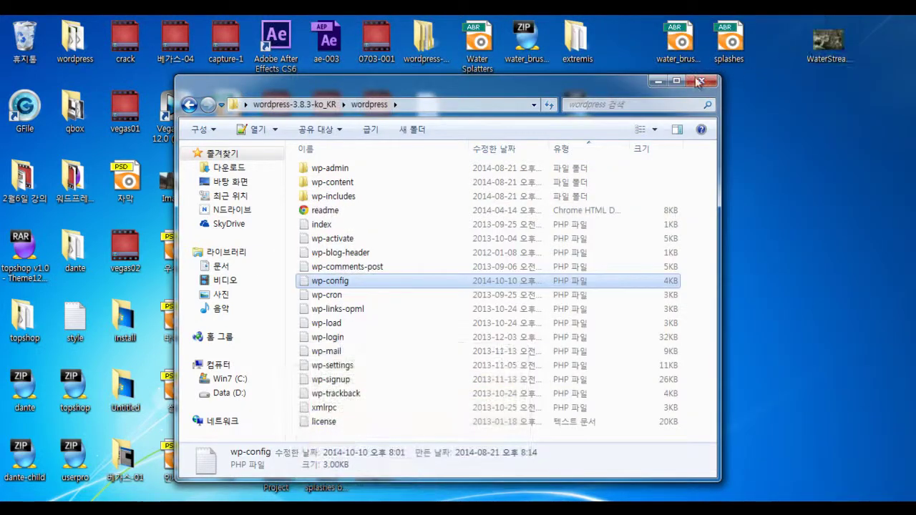
click(659, 82)
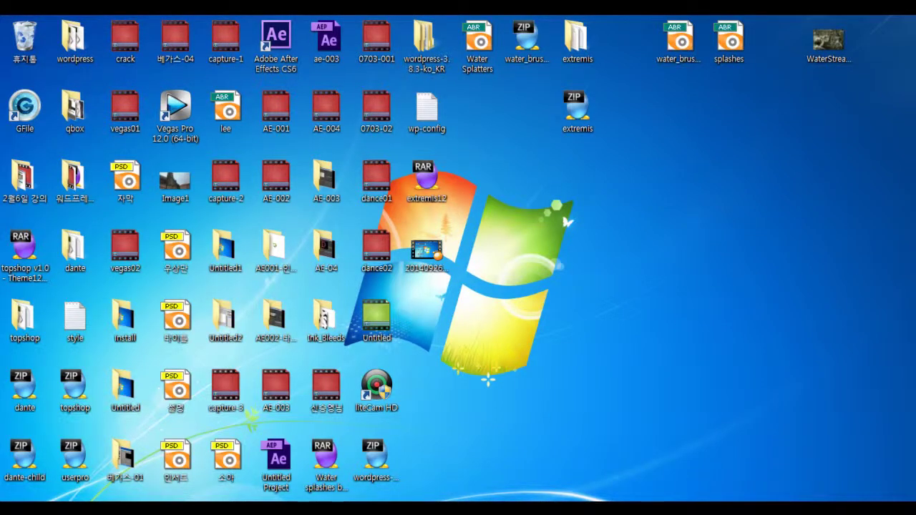
Set DB_NAME to '로그인 아이디' and DB_USER and DB_PASSWORD to 'ftp 아이디' in wp-config.php
click(315, 509)
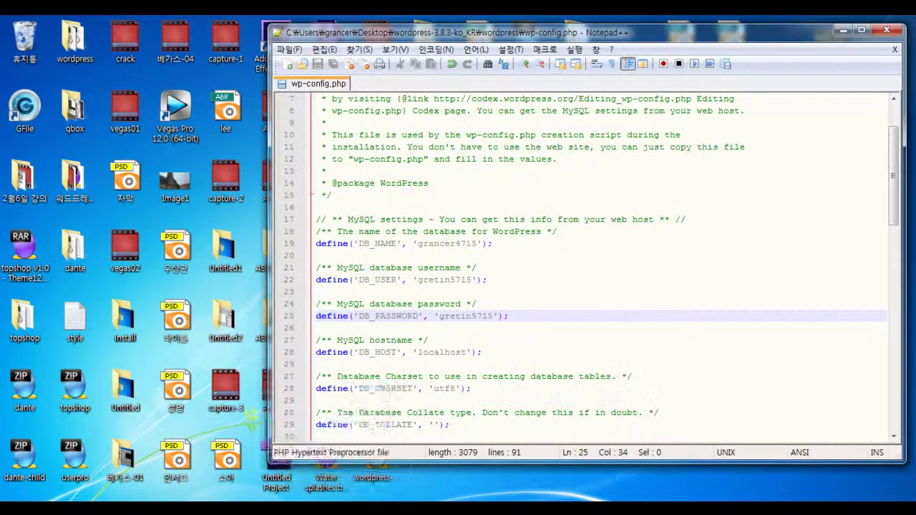
click(444, 280)
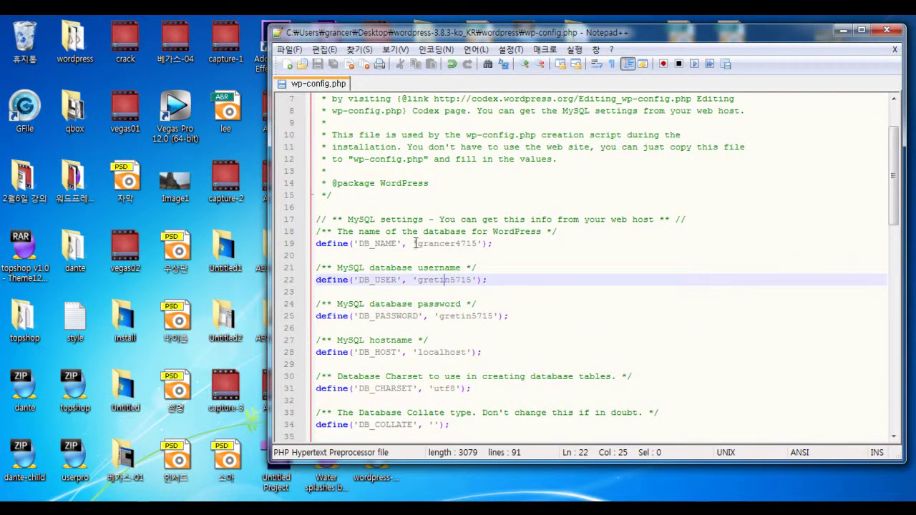
drag(417, 243, 478, 244)
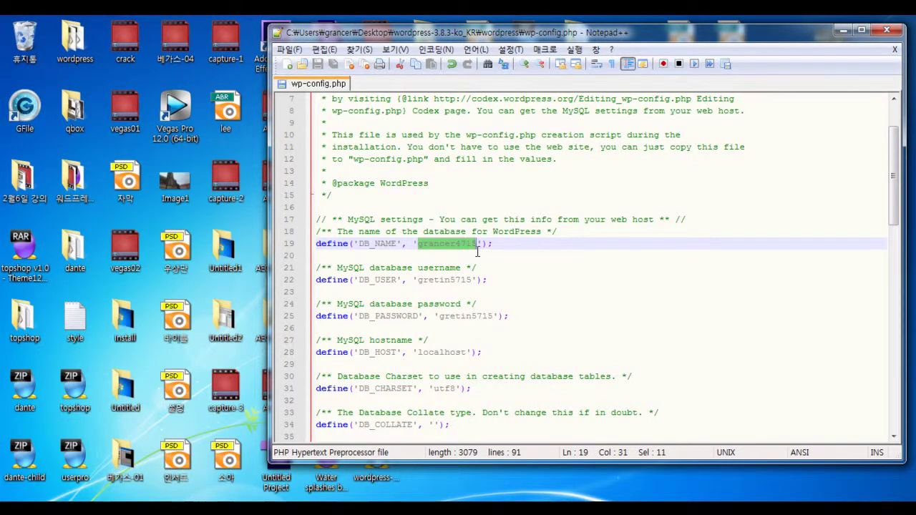
text(로그인 아이디)
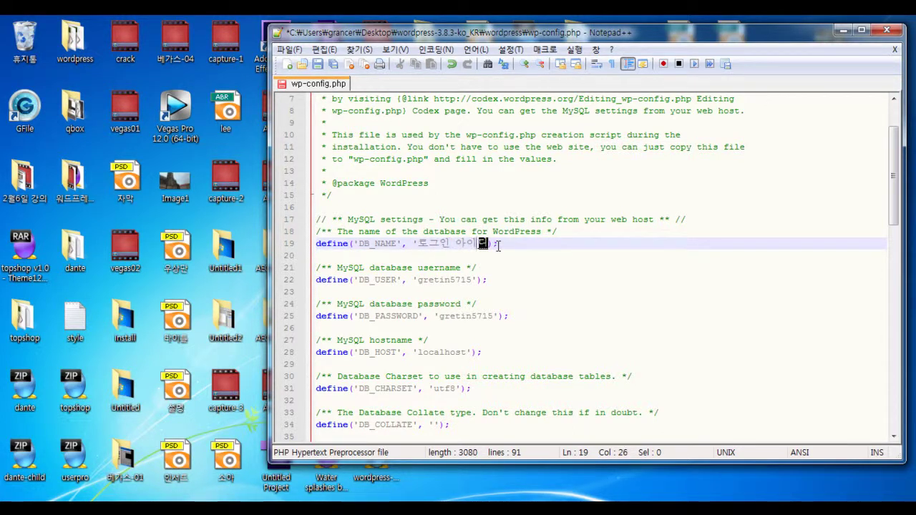
drag(418, 280, 471, 279)
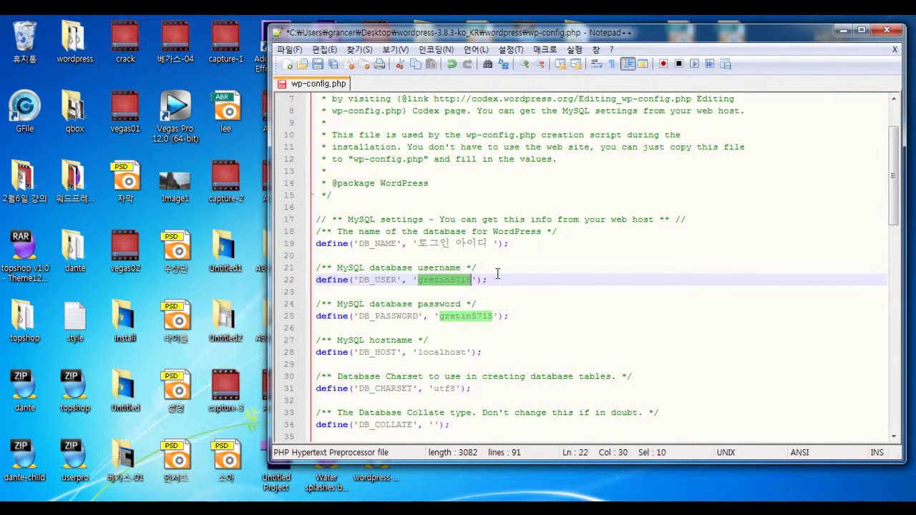
text(f)
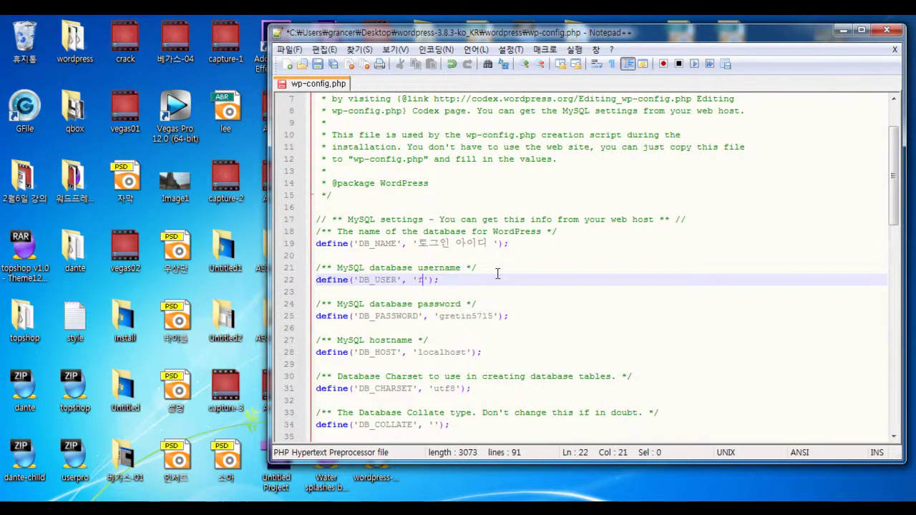
text(tp)
text(아이디)
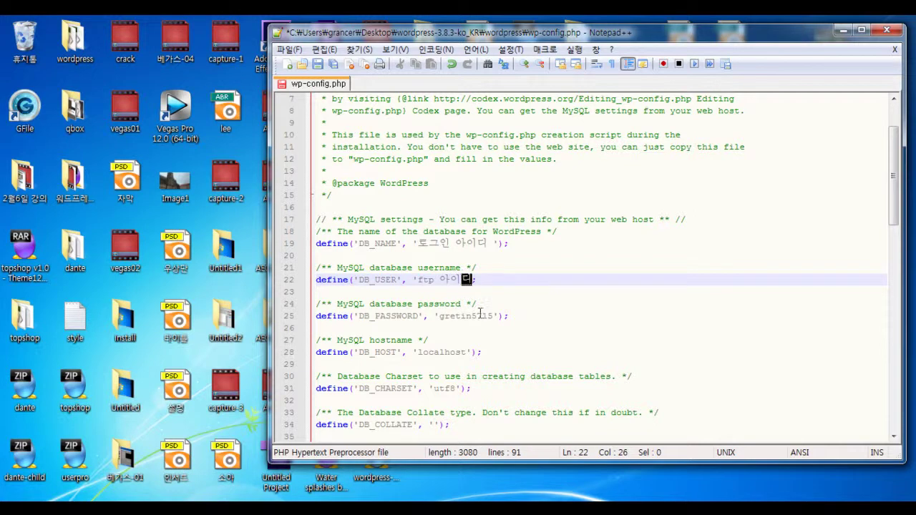
drag(439, 320, 493, 318)
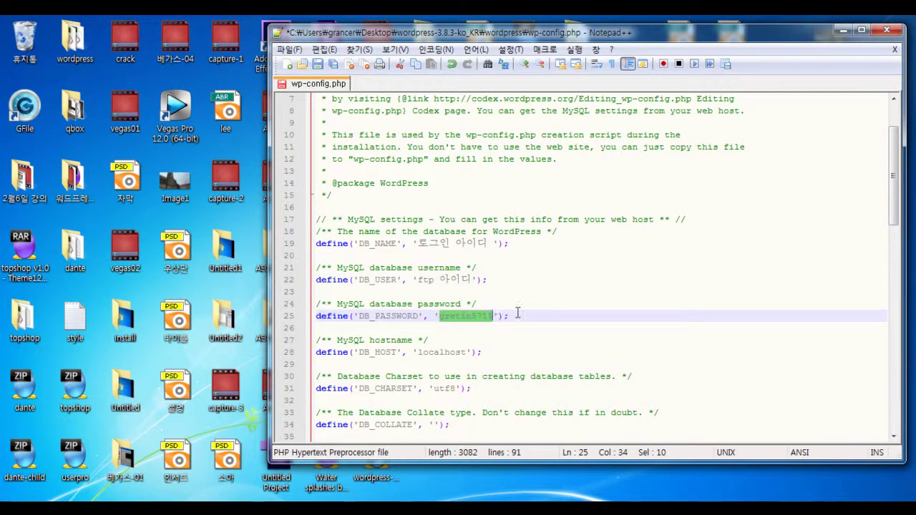
key(BackSpace)
text(ftp 아이디)
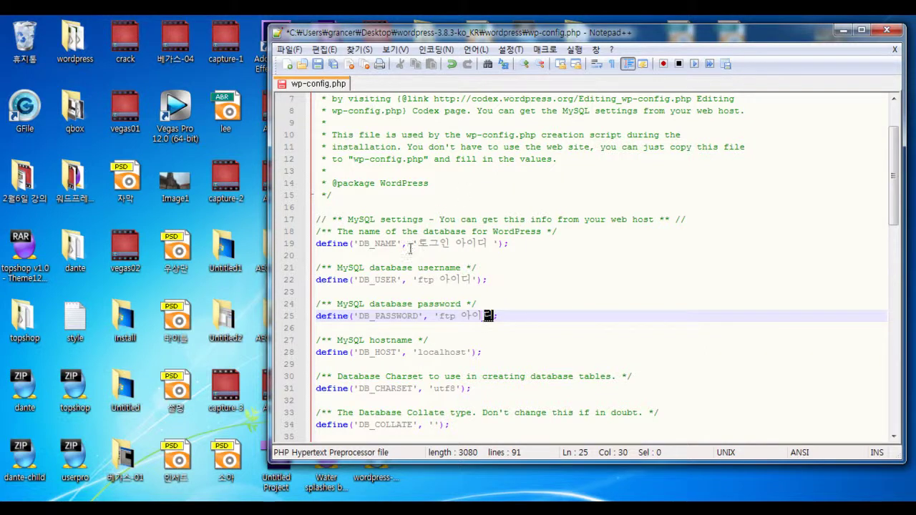
Replace the labels on lines 19, 22 and 25 with the real database name, username and password
drag(416, 243, 487, 243)
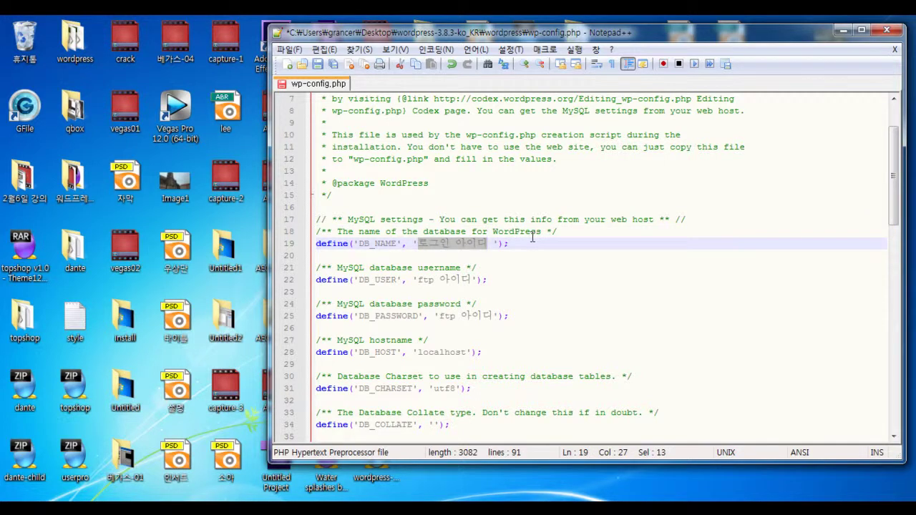
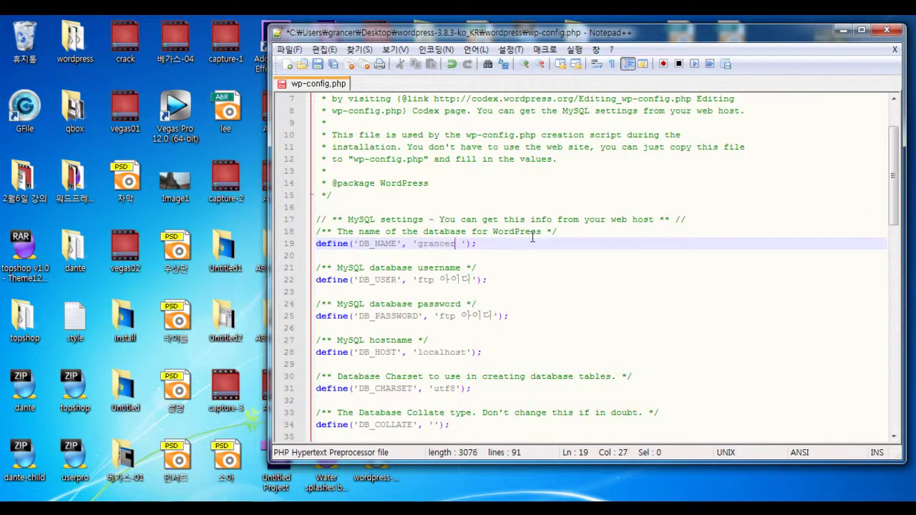
drag(419, 280, 470, 280)
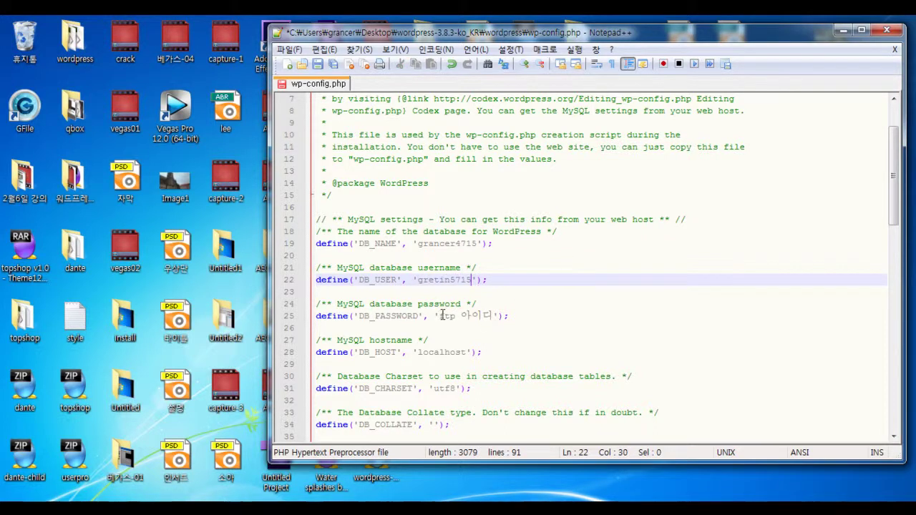
drag(439, 316, 498, 315)
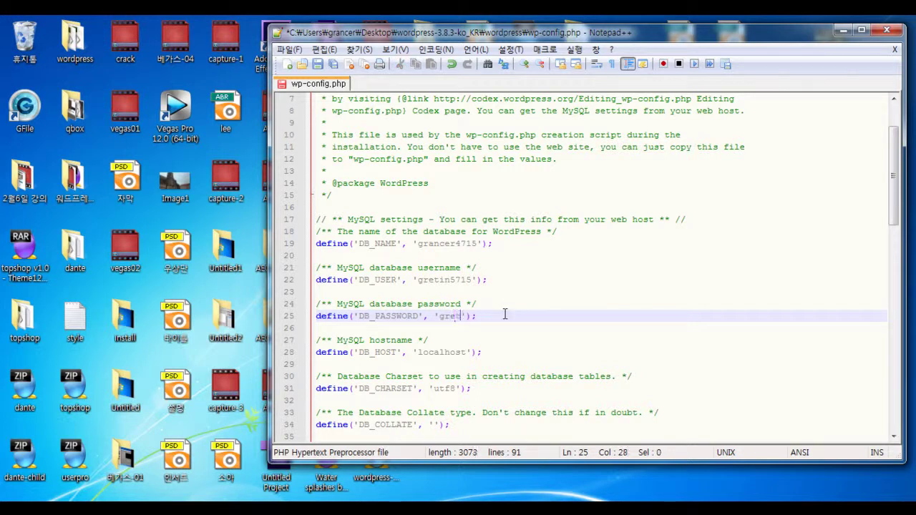
Save wp-config.php and close Notepad++
click(505, 315)
key(ctrl+s)
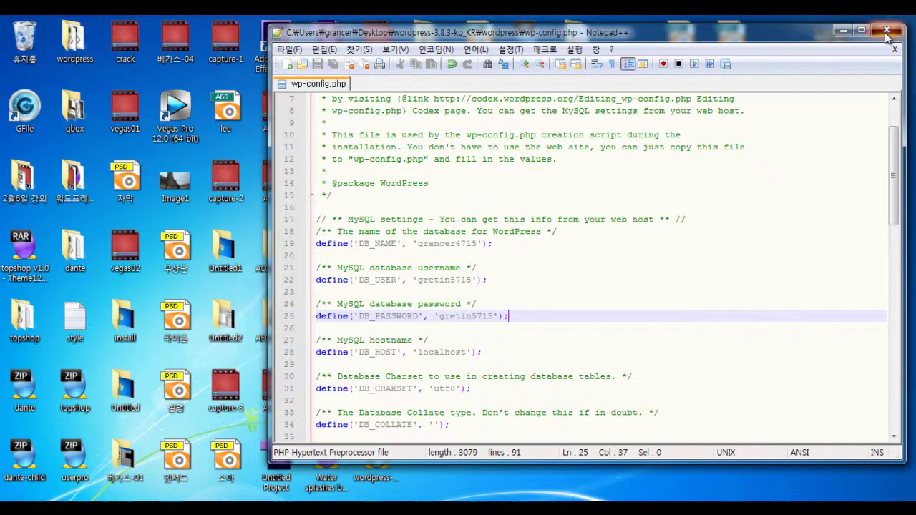
click(888, 32)
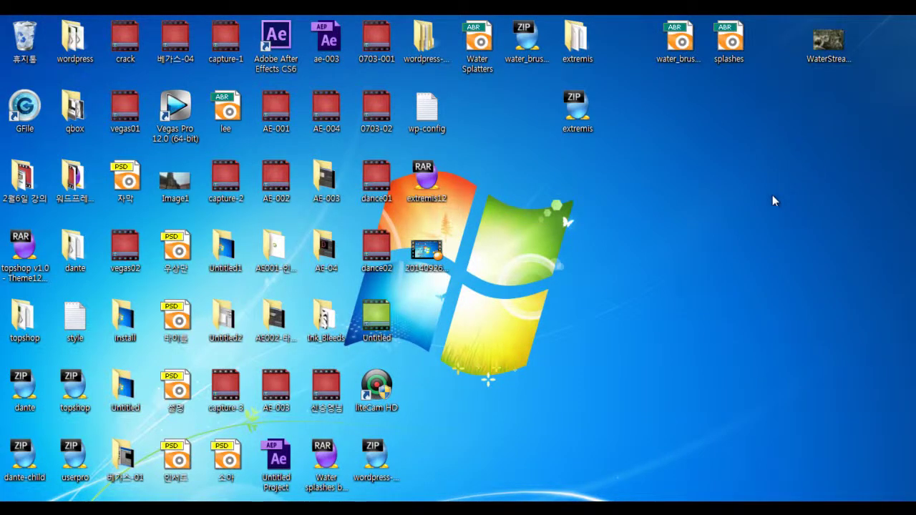
Load naver.com from the 네이버 bookmark in a new Chrome tab, then show the wireless network list
key(alt+Tab)
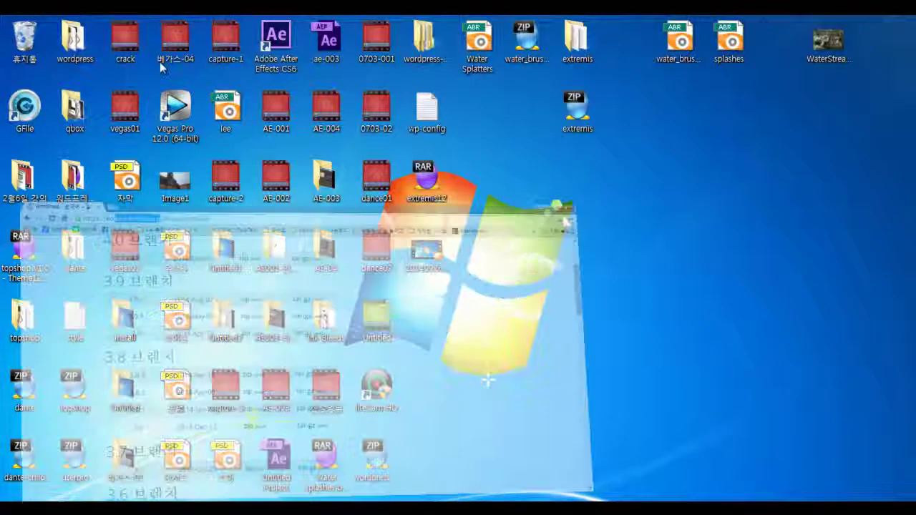
click(143, 23)
click(103, 63)
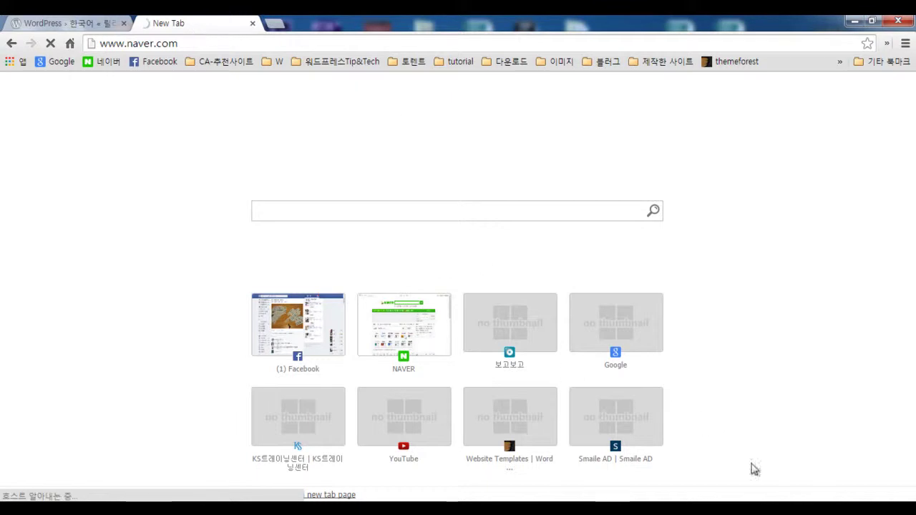
click(830, 510)
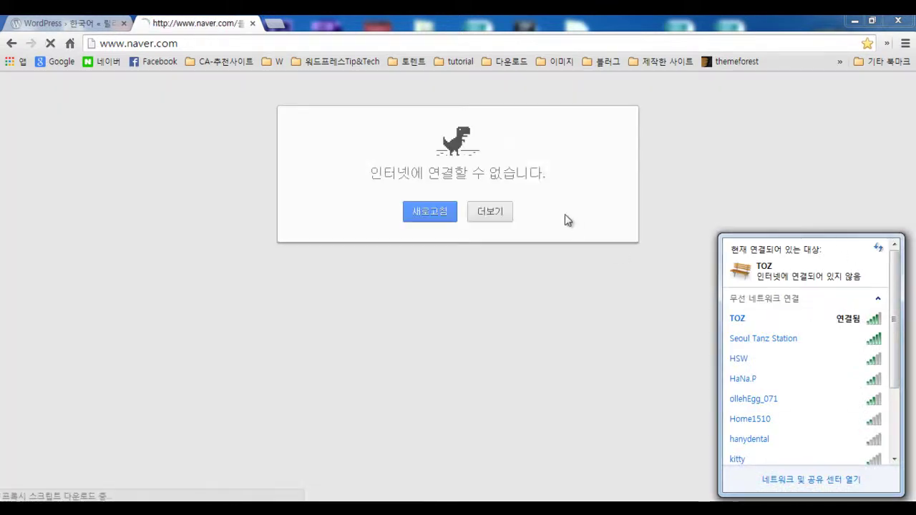
Retry the Naver page, close the WordPress releases tab, and inspect the TOZ wireless network entry
click(433, 214)
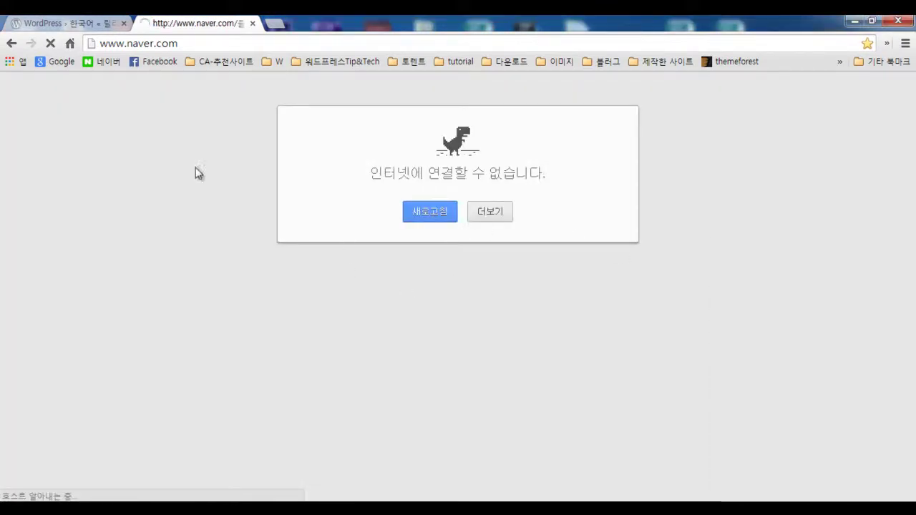
click(71, 23)
click(123, 23)
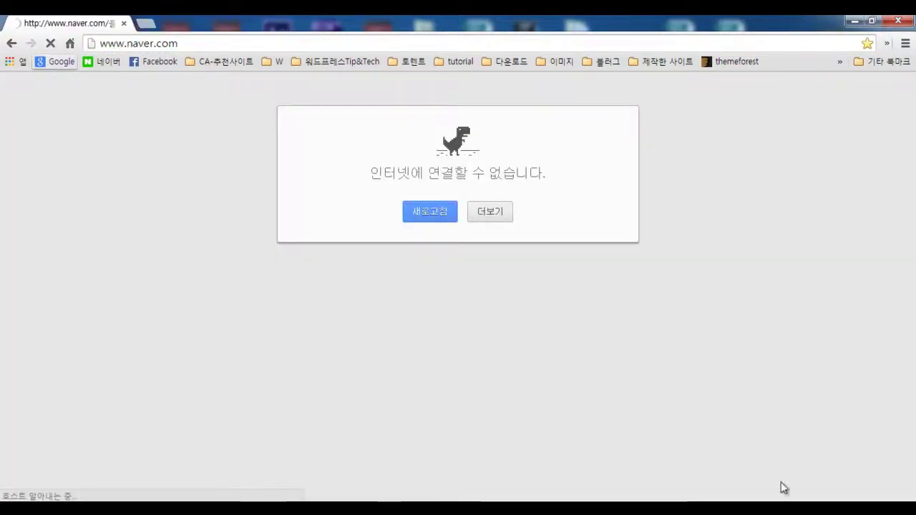
click(823, 508)
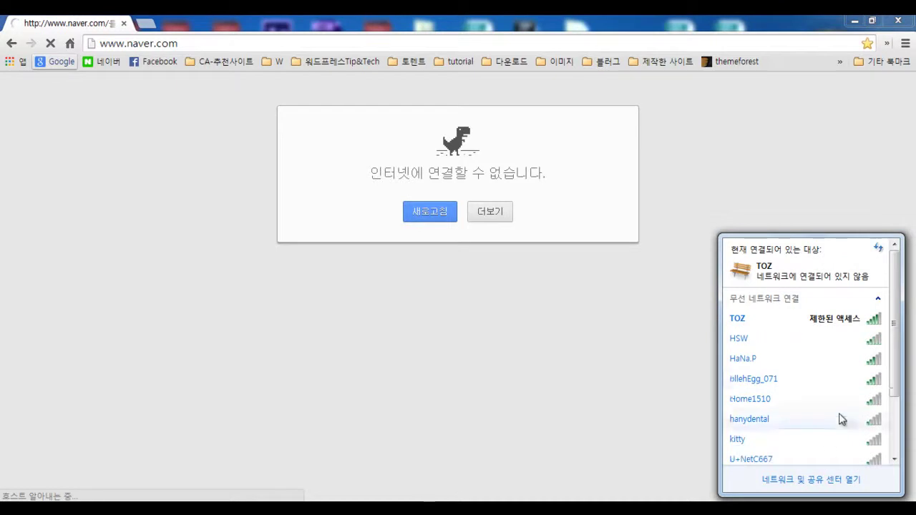
click(826, 325)
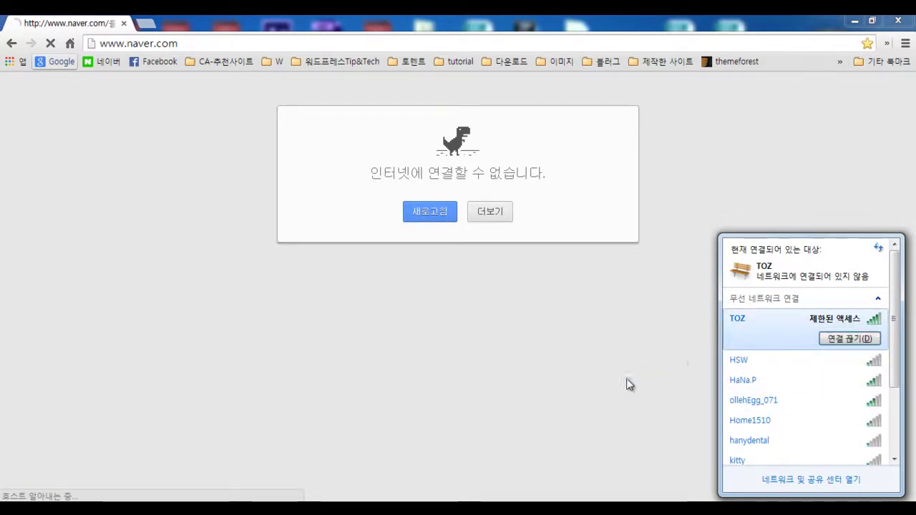
click(621, 399)
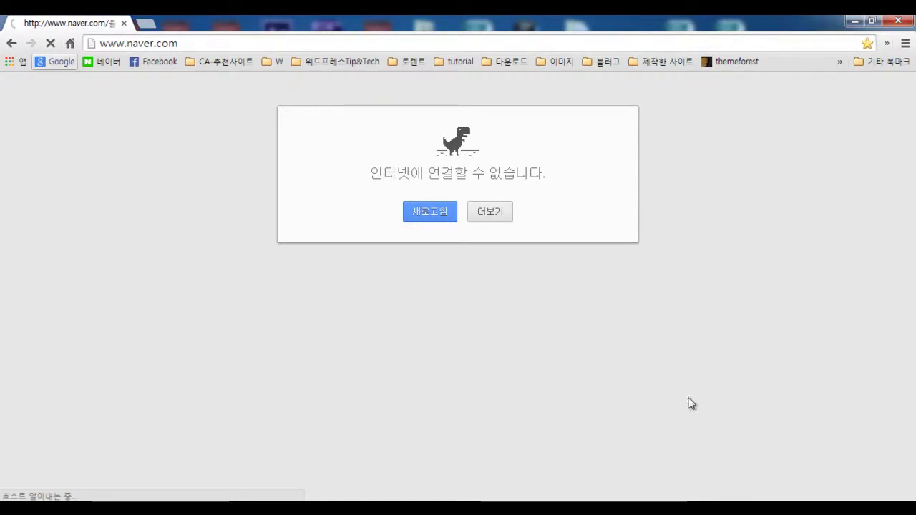
Recheck the TOZ network entry, then close the Chrome window stuck on the connection error
click(880, 510)
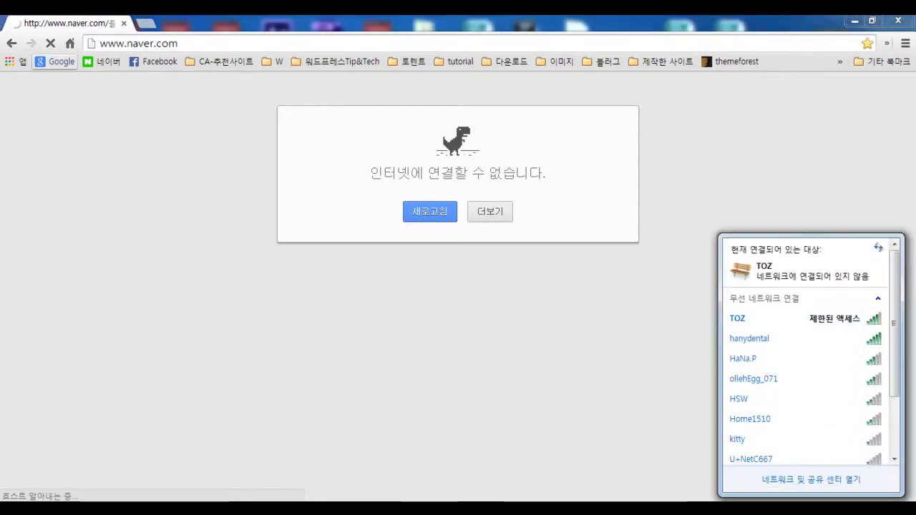
scroll(809, 405, down, 3)
scroll(813, 403, down, 1)
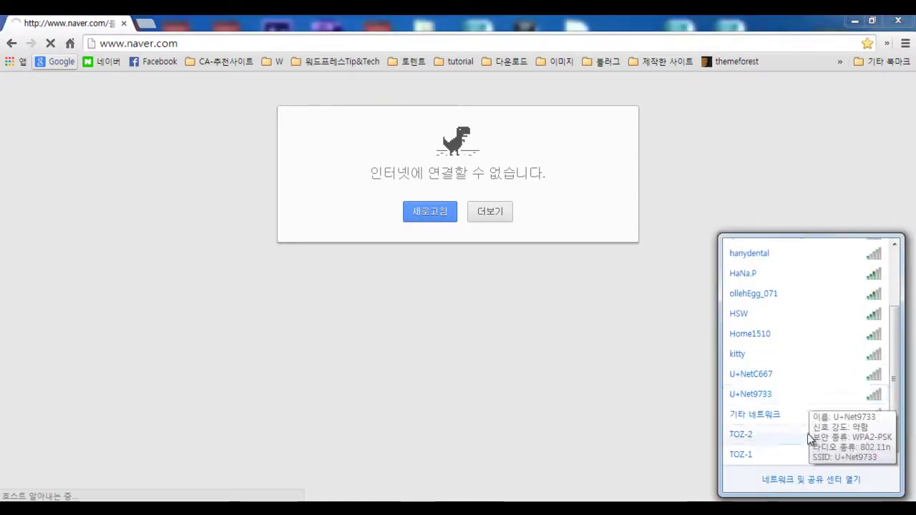
scroll(817, 421, up, 3)
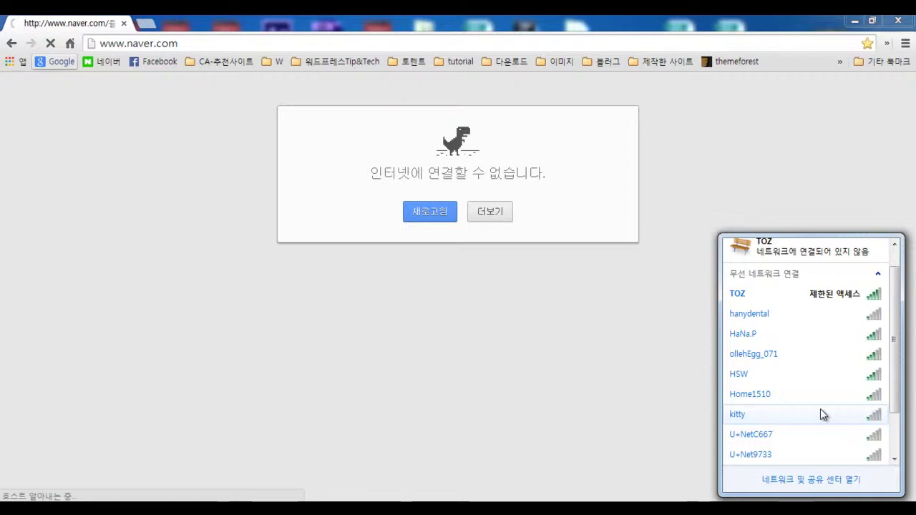
click(876, 299)
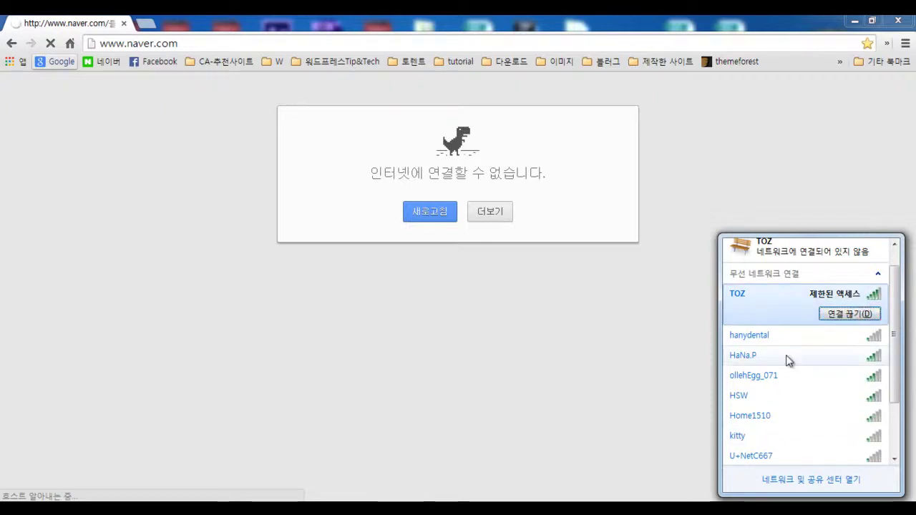
click(627, 395)
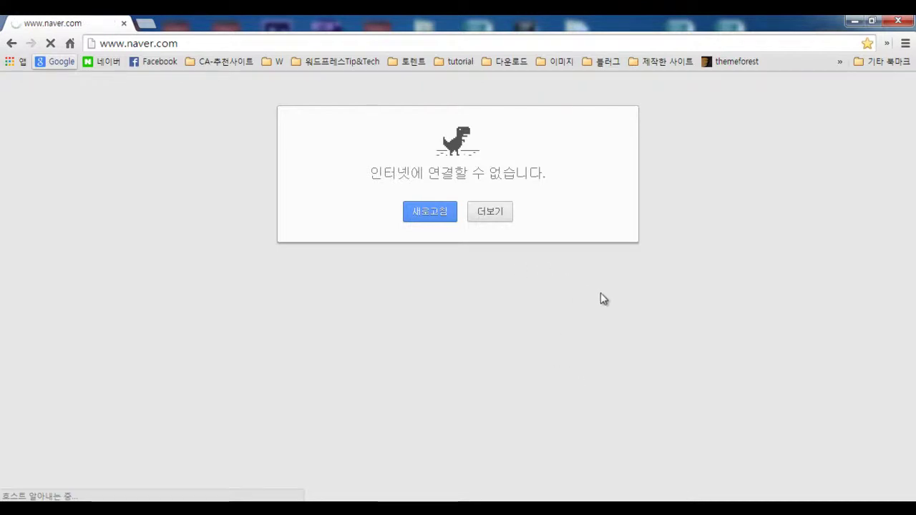
click(222, 44)
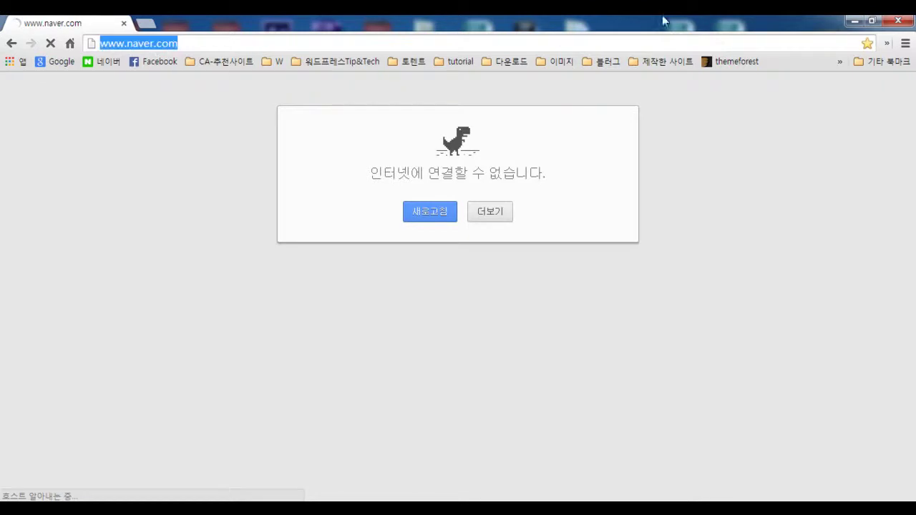
click(900, 20)
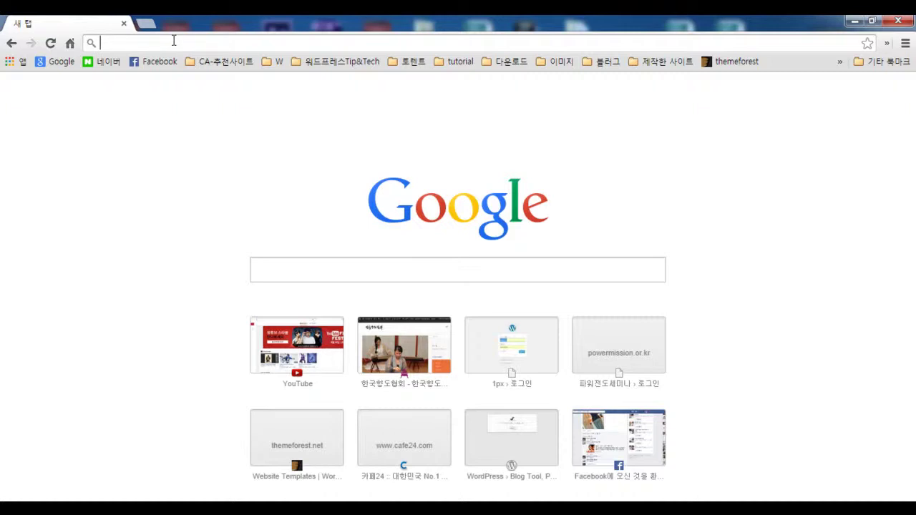
Reload the new tab page and open the Naver homepage from the 네이버 bookmark
key(F5)
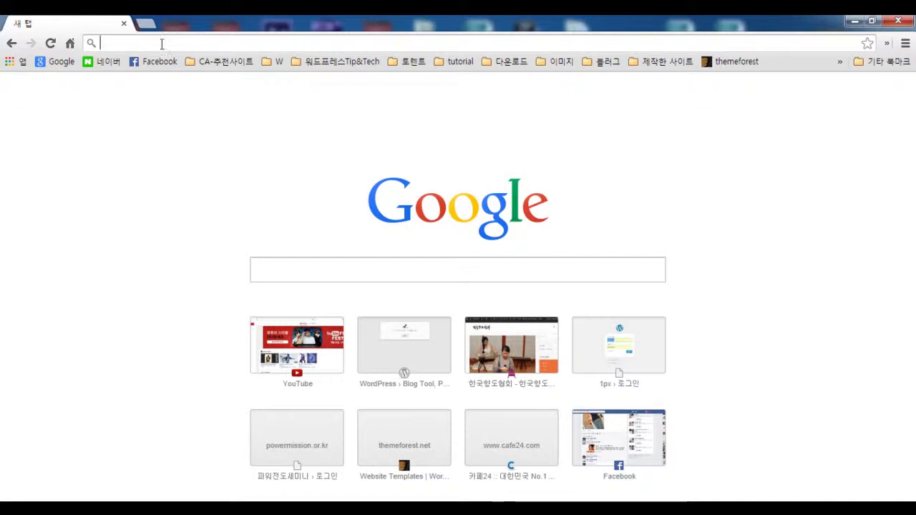
click(106, 61)
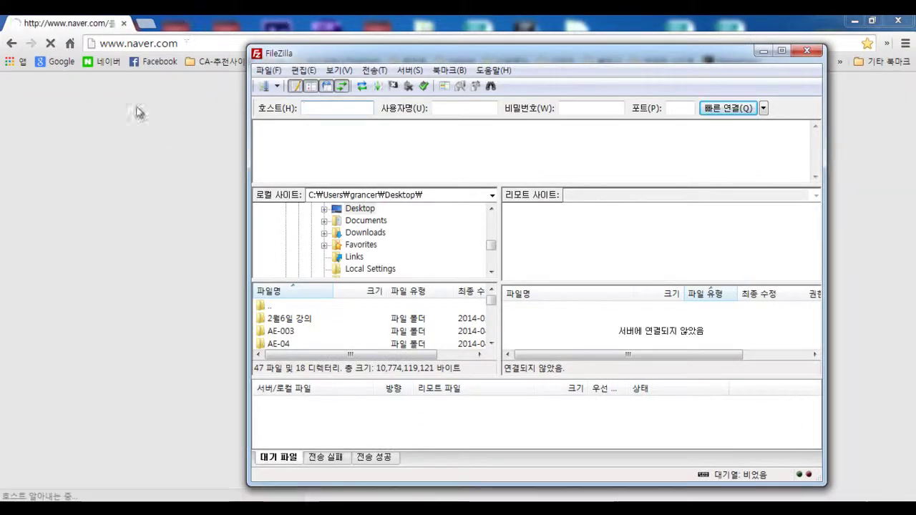
click(244, 23)
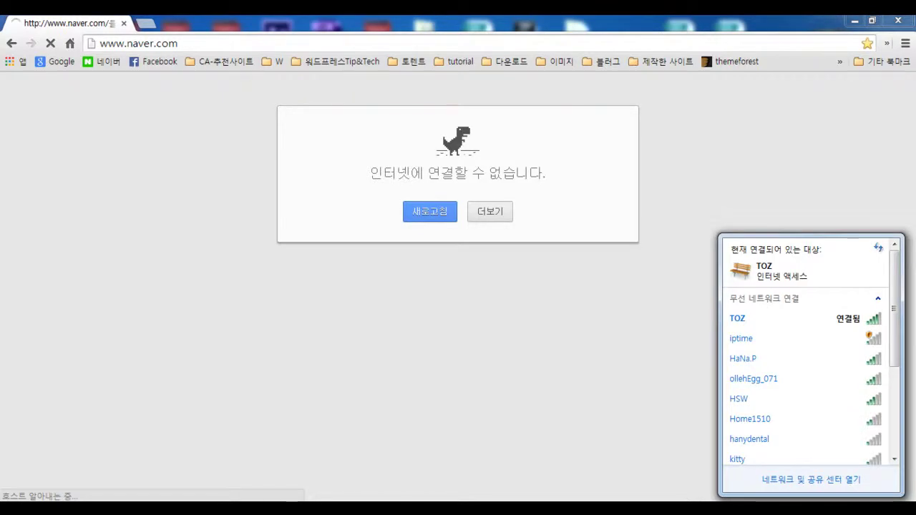
Try the TOZ-1 network, open Network and Sharing Center, and return to the now-loading Naver page
drag(896, 352, 894, 438)
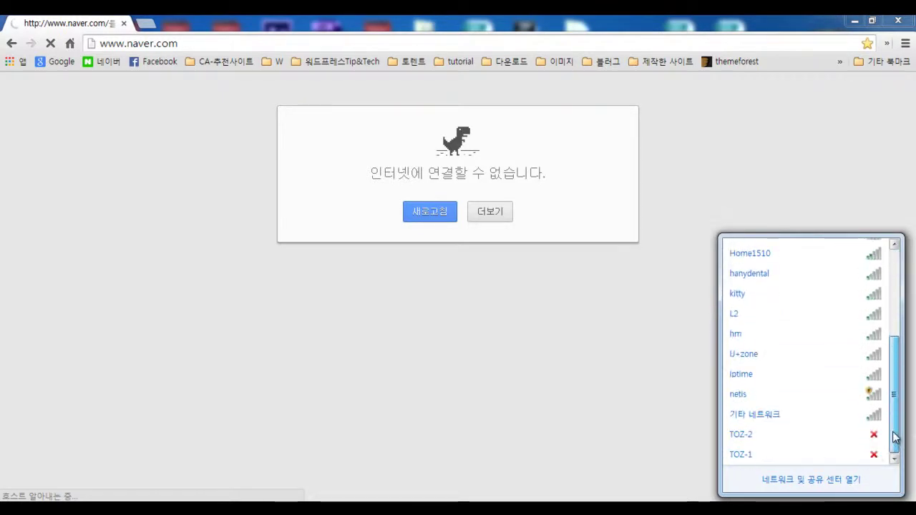
click(875, 455)
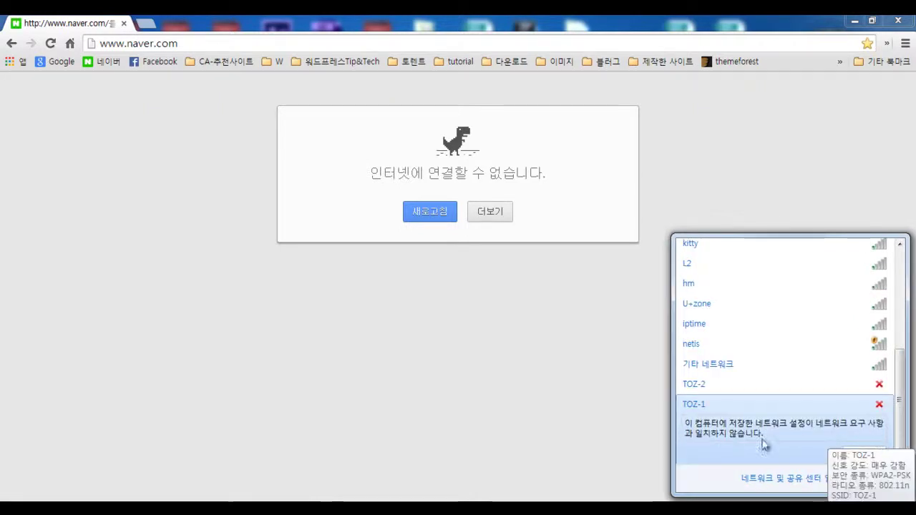
click(823, 457)
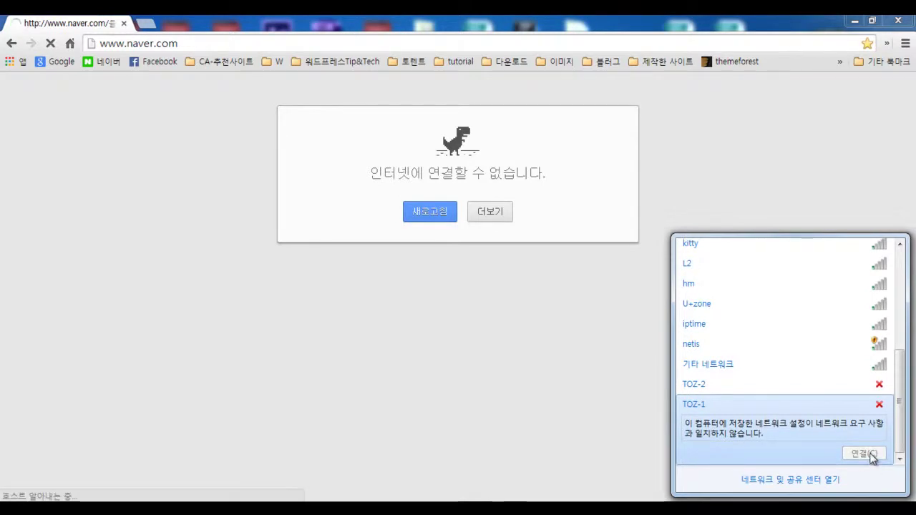
click(834, 478)
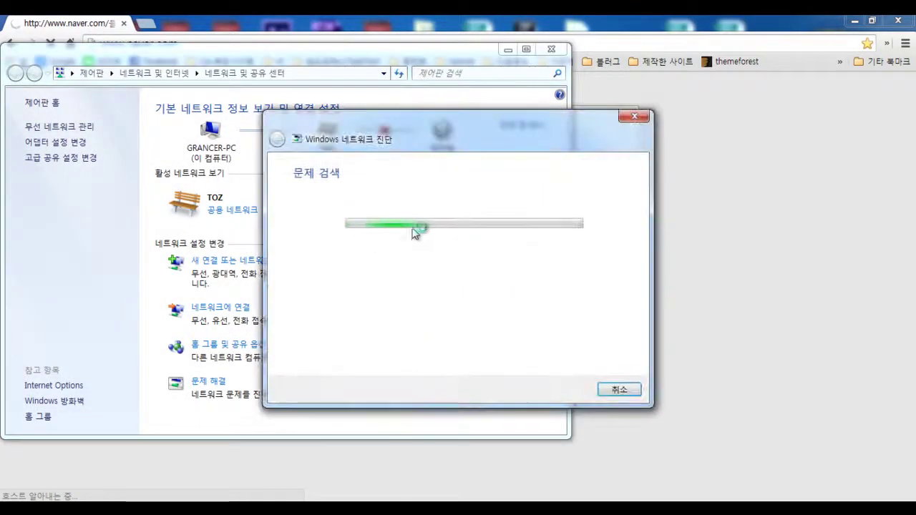
click(108, 276)
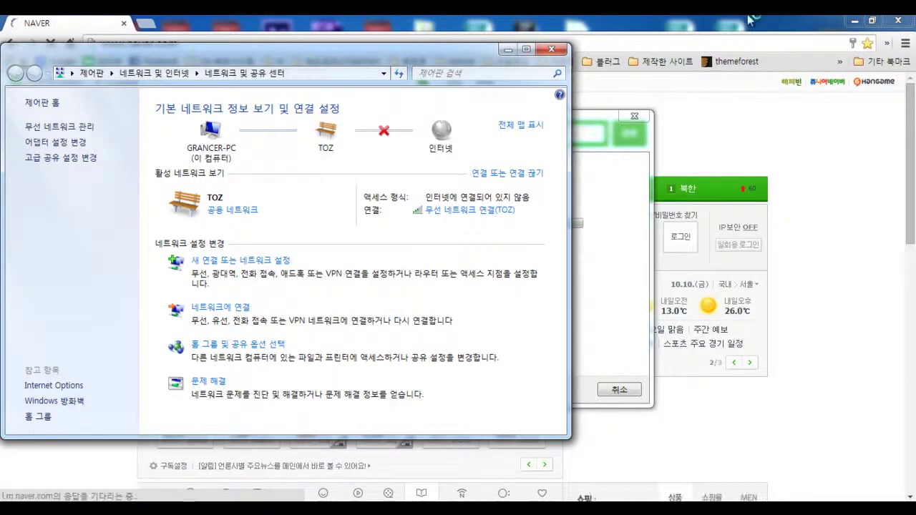
click(781, 82)
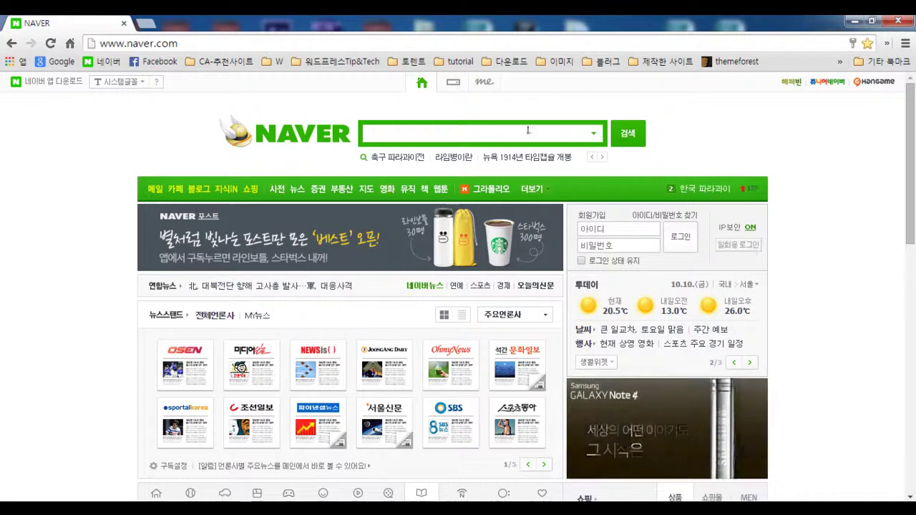
Search Naver for 파일질라, then minimize the Network and Sharing Center window
text(ㅂ)
key(BackSpace)
text(파일)
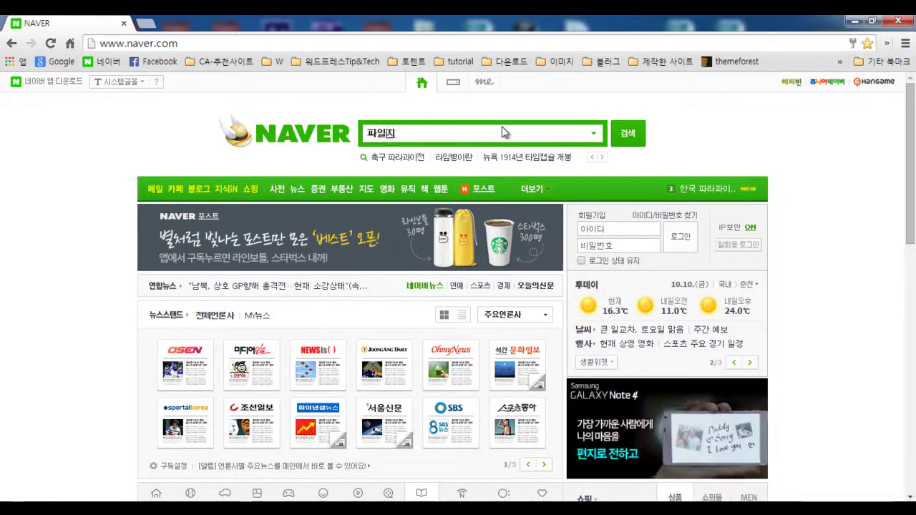
text(질래)
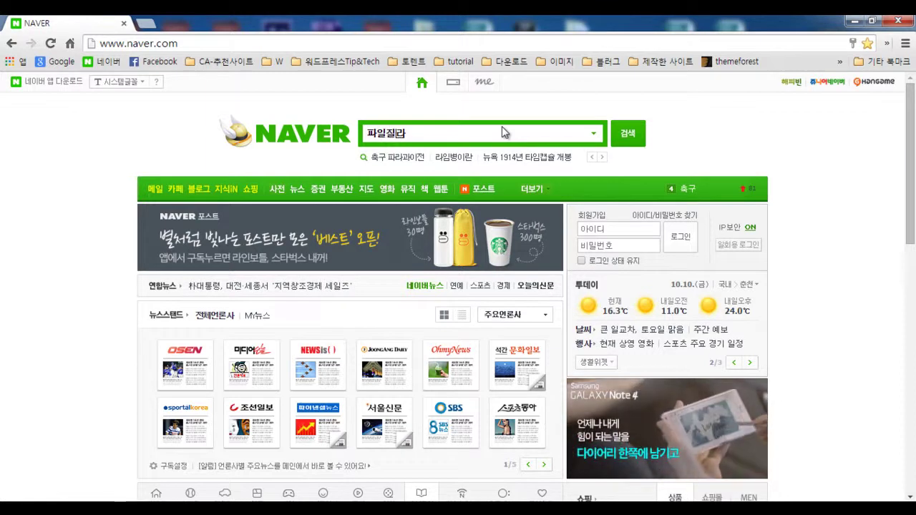
key(BackSpace)
text(라)
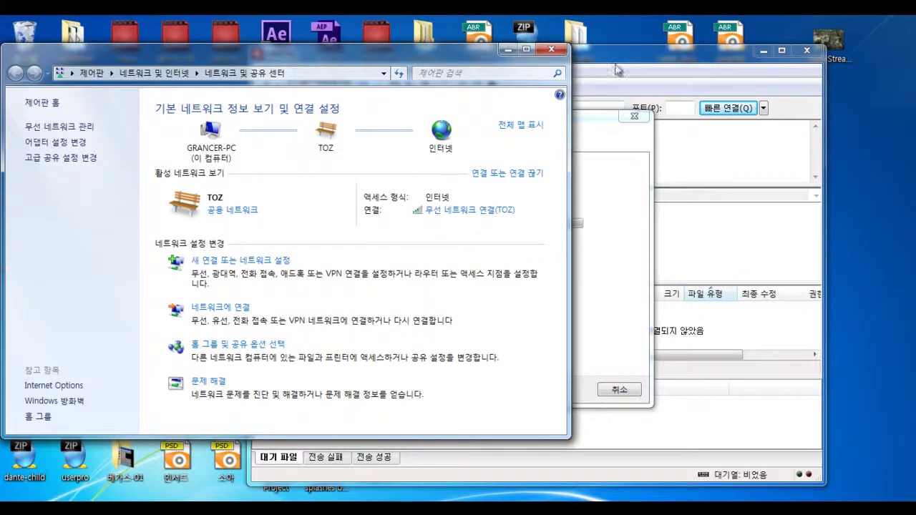
click(507, 49)
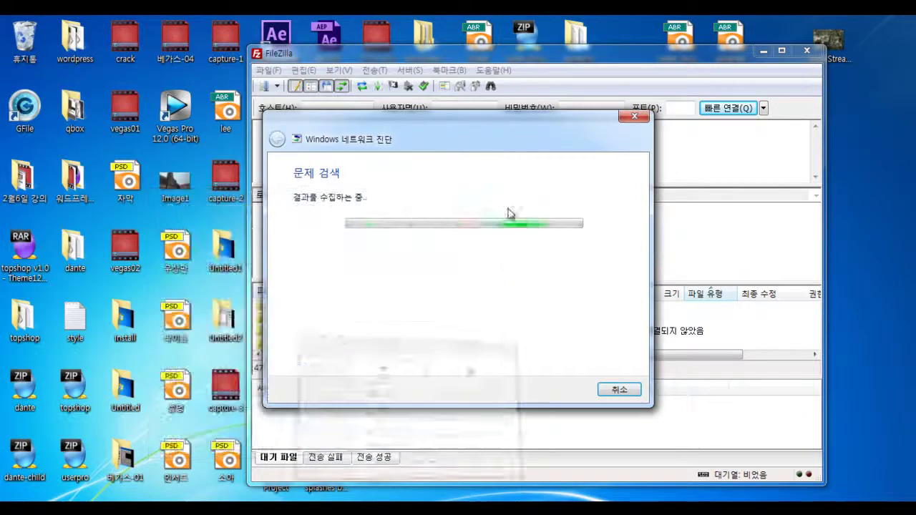
Cancel the network diagnostics and shift the FileZilla window slightly right
click(628, 396)
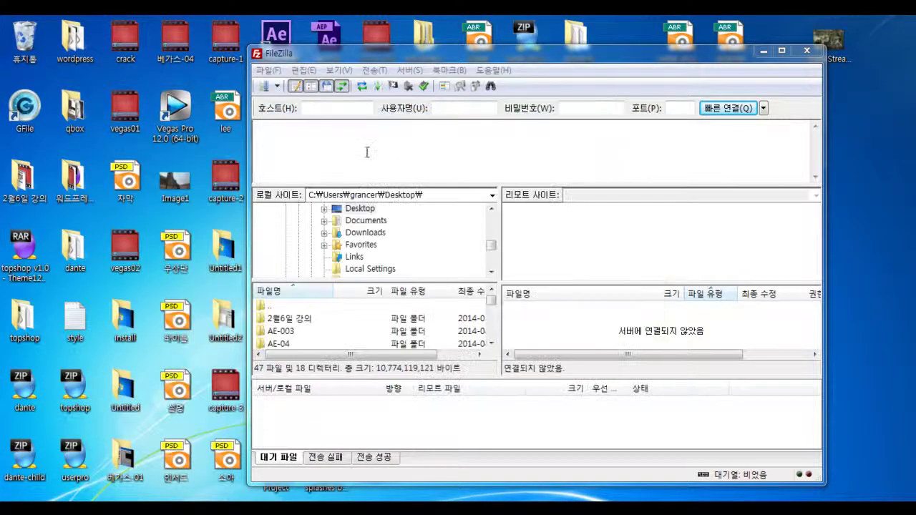
drag(383, 56, 405, 66)
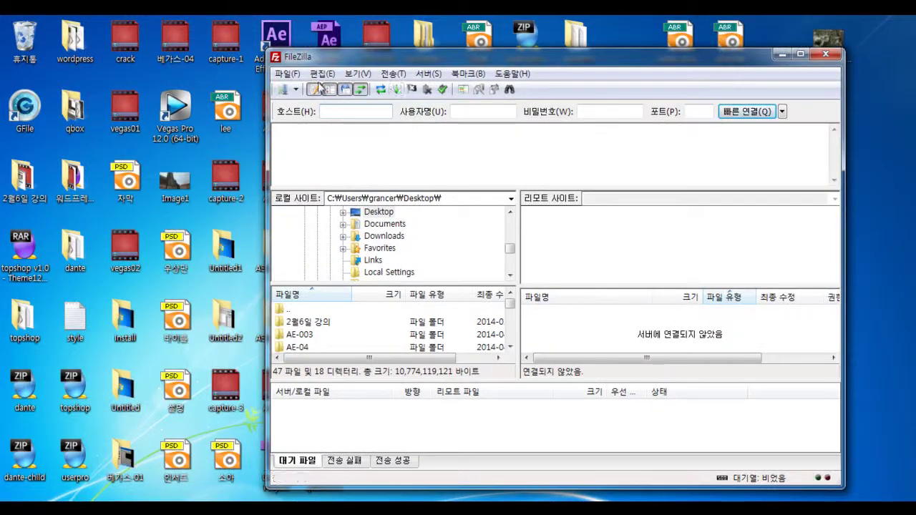
click(289, 74)
click(290, 74)
In Site Manager, add a new site named after the account and reuse that name as Host
click(295, 89)
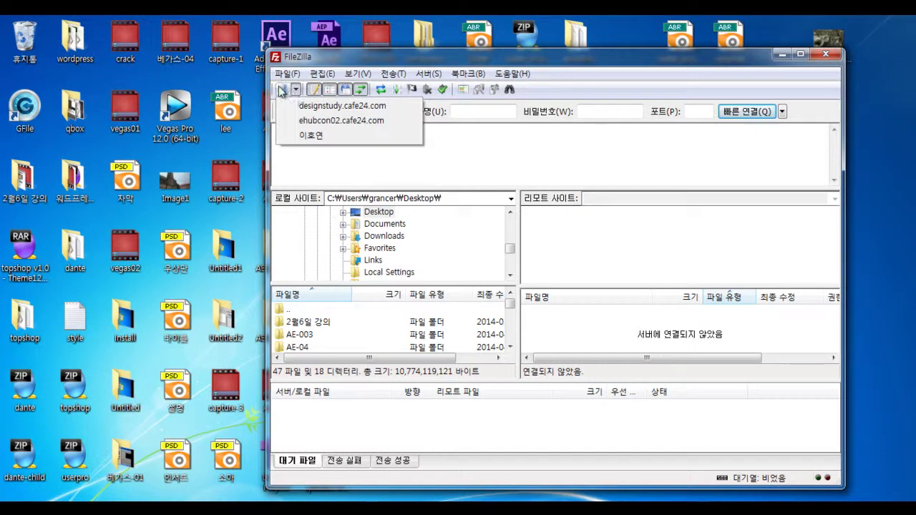
click(296, 89)
click(283, 90)
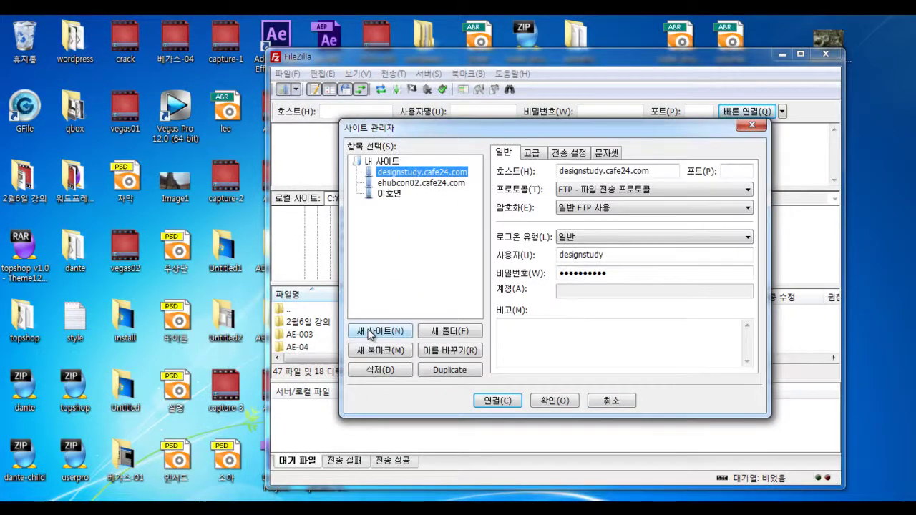
click(372, 331)
text(gr)
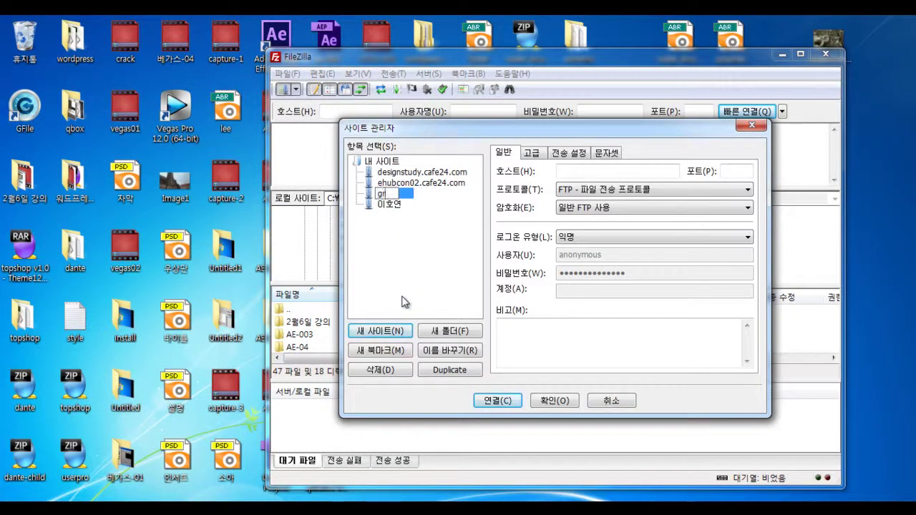
text(ancer4715.cafe24.com)
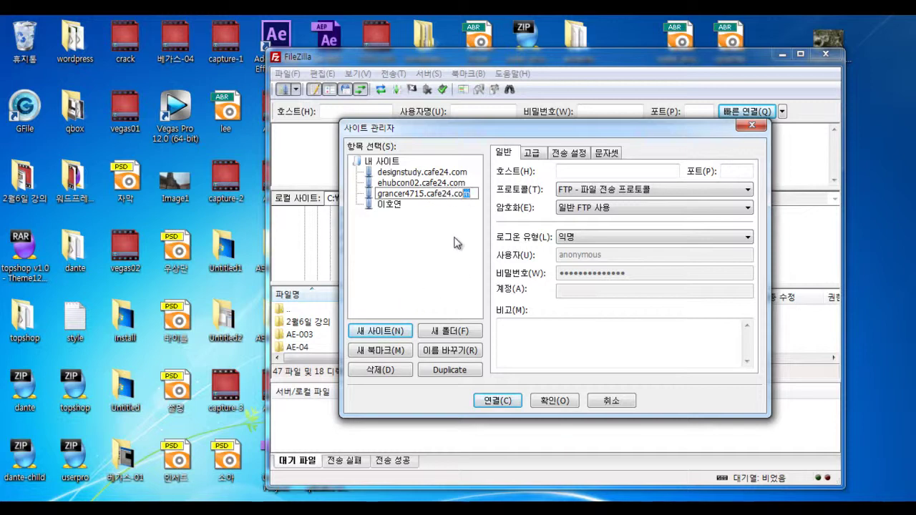
key(shift+Left)
key(shift+Left)
key(shift+Left)
key(shift+Left)
key(shift+Left)
key(shift+Left)
key(shift+Left)
key(shift+Left)
key(shift+Left)
key(shift+Left)
key(shift+Left)
key(shift+Left)
key(shift+Left)
key(shift+Left)
key(shift+Left)
key(shift+Left)
key(shift+Left)
key(shift+Left)
key(shift+Left)
key(shift+Left)
key(ctrl+c)
click(621, 170)
key(ctrl+v)
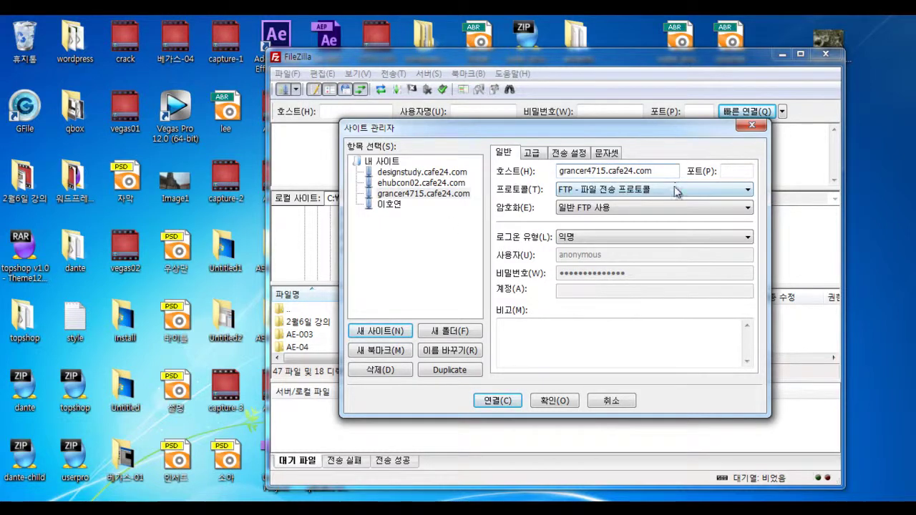
Set Logon Type to Normal, enter the account username and password, and connect
click(673, 207)
click(672, 207)
click(618, 238)
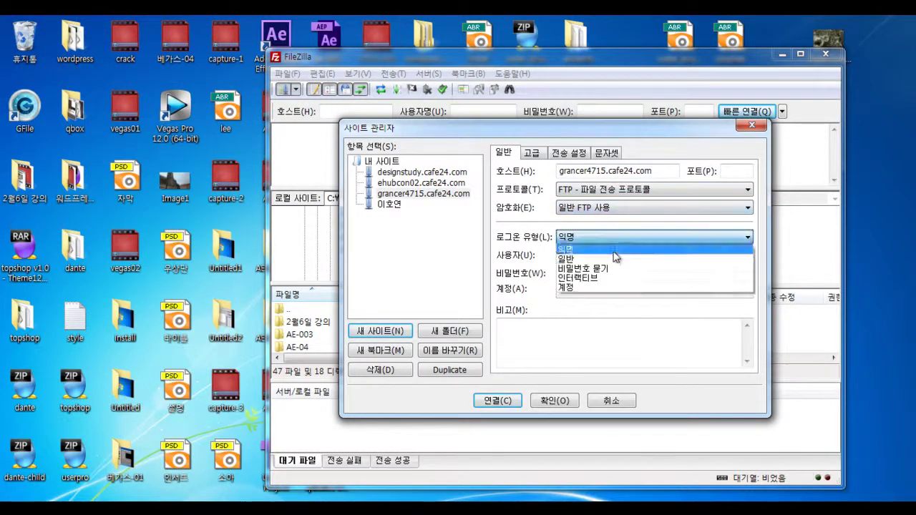
click(617, 258)
drag(614, 256, 498, 264)
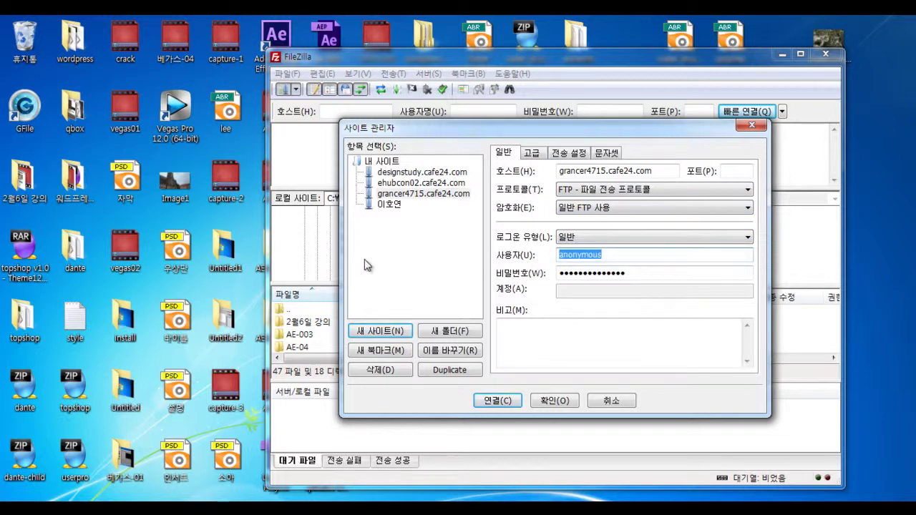
key(Tab)
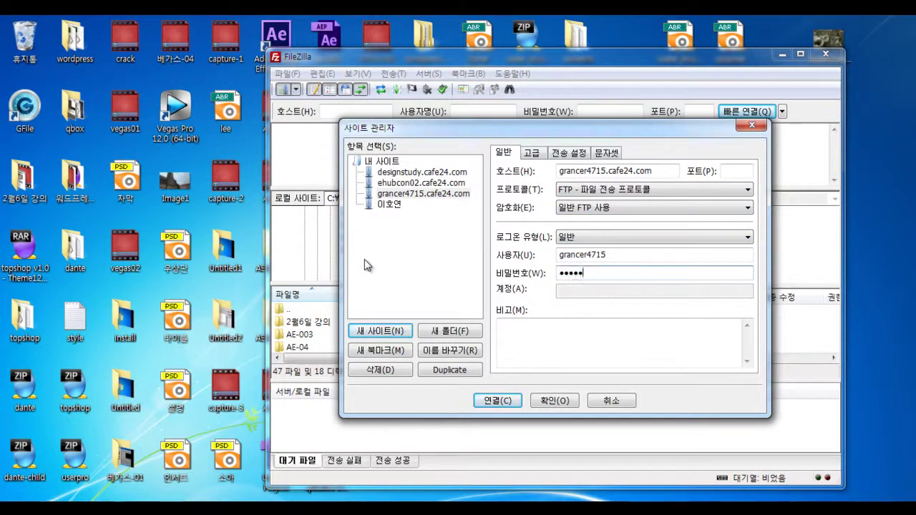
click(500, 399)
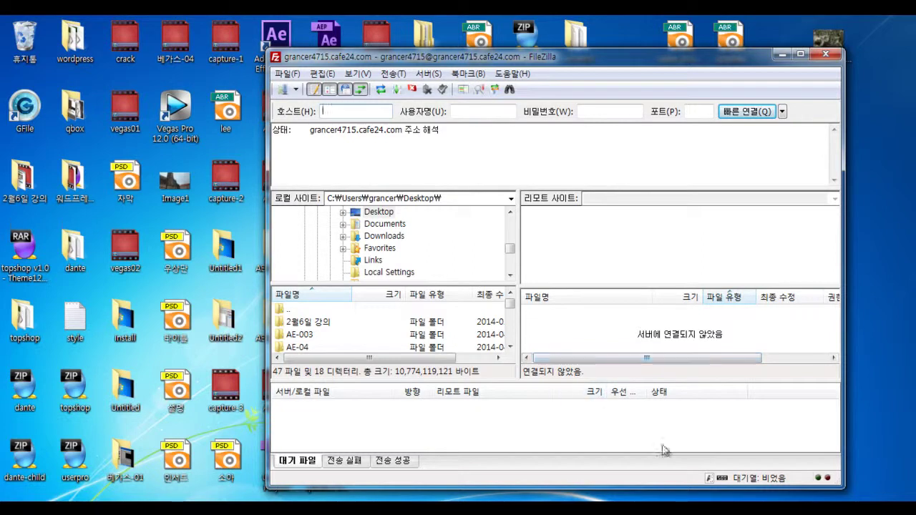
key(alt+Tab)
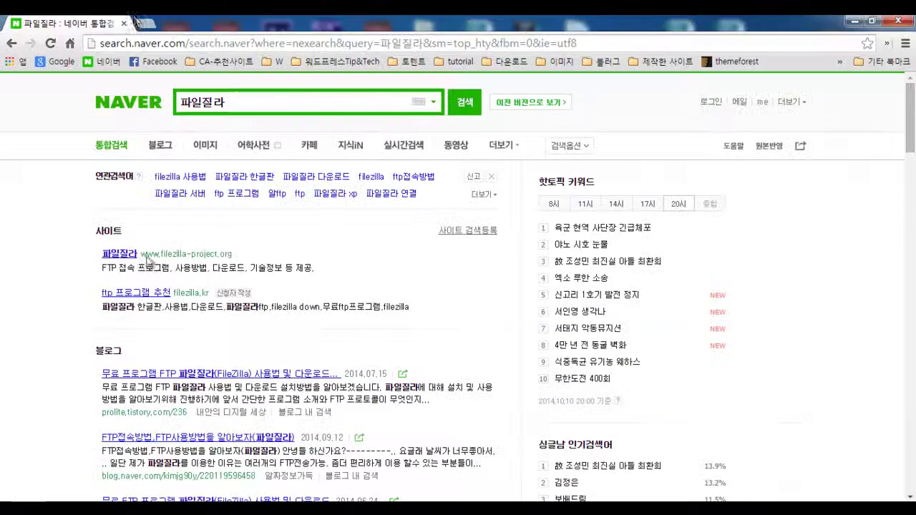
click(143, 23)
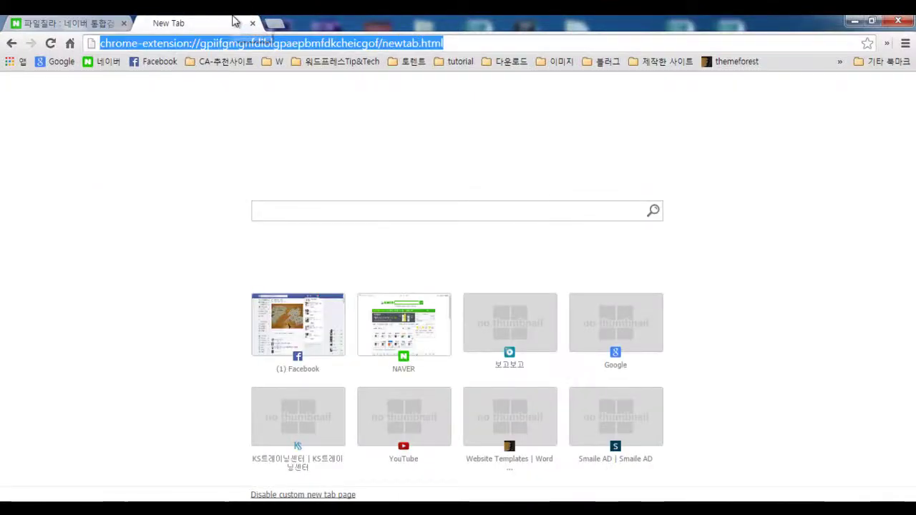
text(ㅊㅁㄹ)
key(BackSpace)
key(BackSpace)
key(BackSpace)
text(caf)
key(Return)
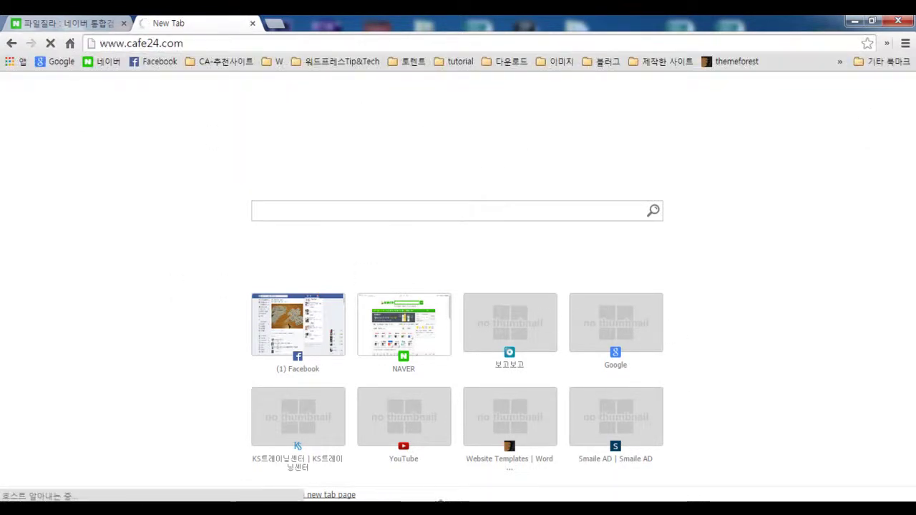
Check FileZilla's saved sites, then load the account's cafe24 site address in another tab
key(alt+Tab)
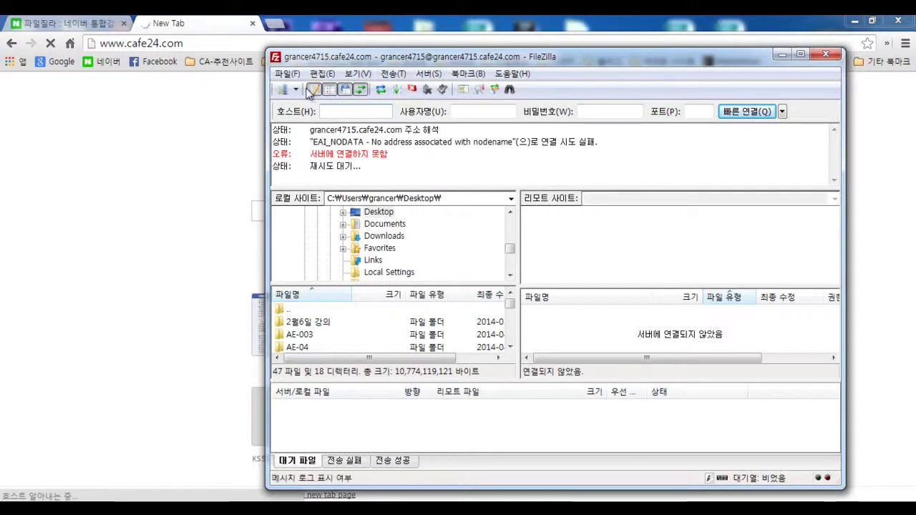
click(294, 90)
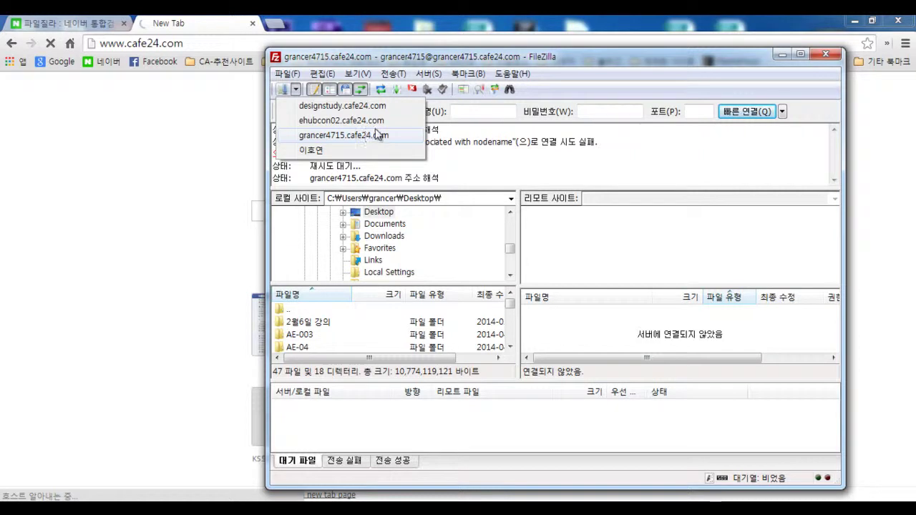
click(271, 24)
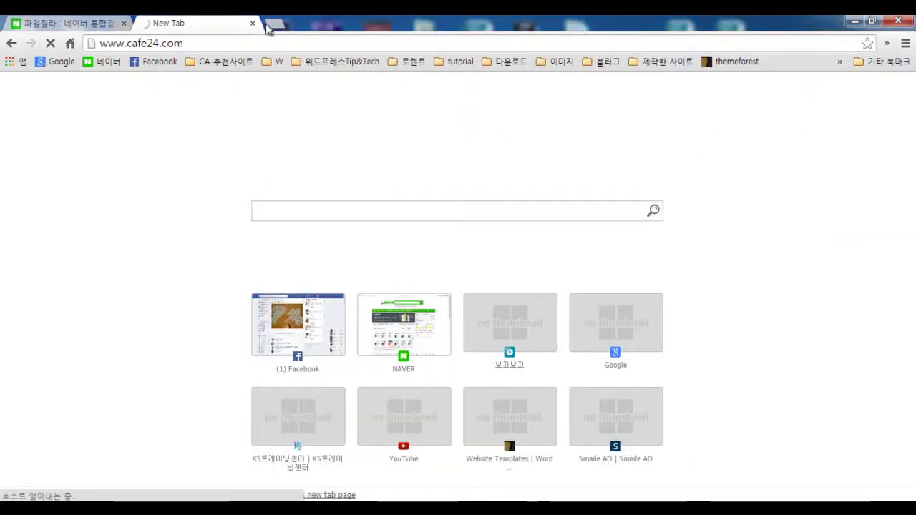
click(272, 24)
text(grancer4715.cafe24.com)
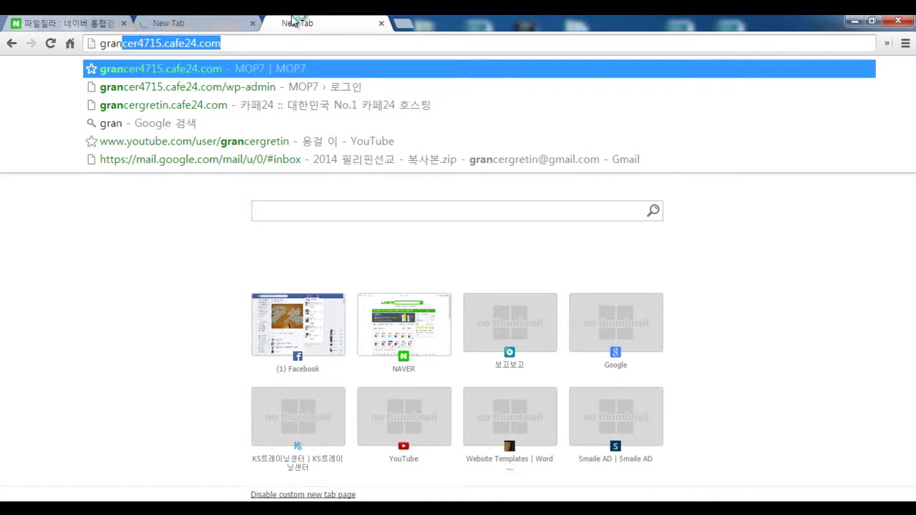
key(Return)
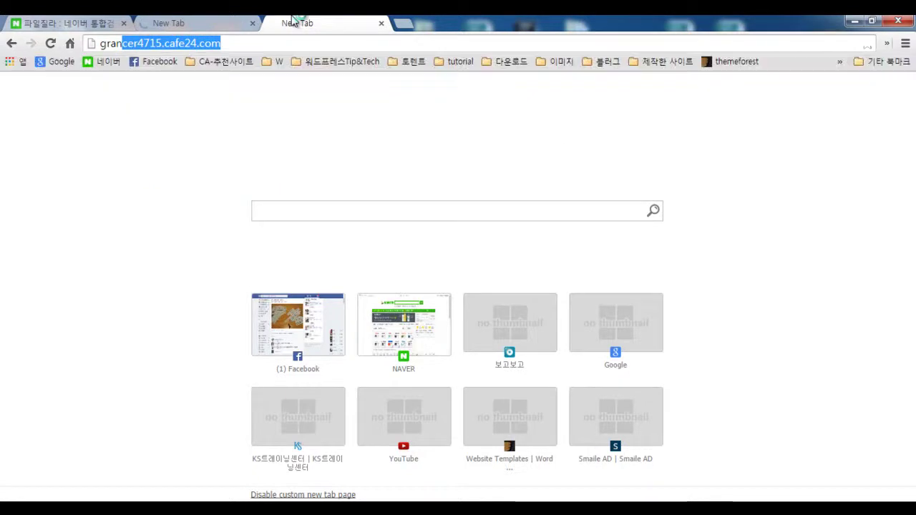
click(248, 41)
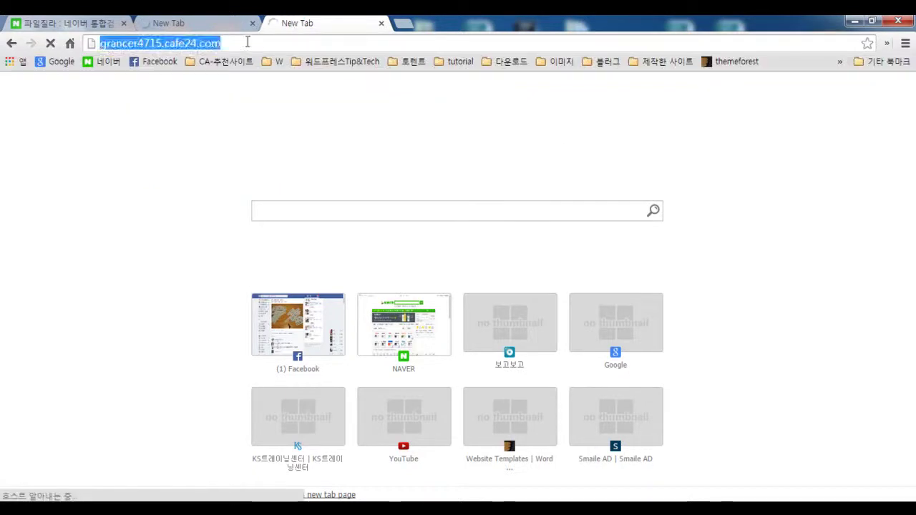
Look over FileZilla's saved site list again after the failed connection
key(alt+Tab)
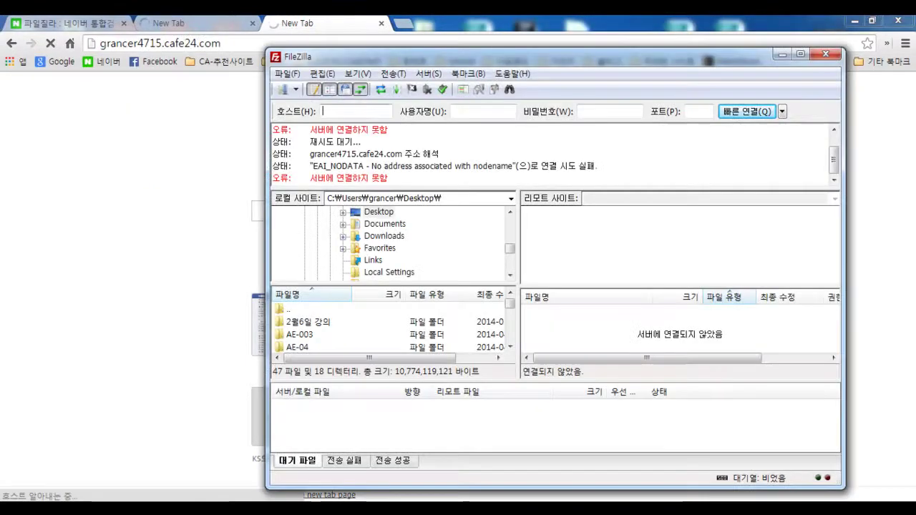
click(295, 90)
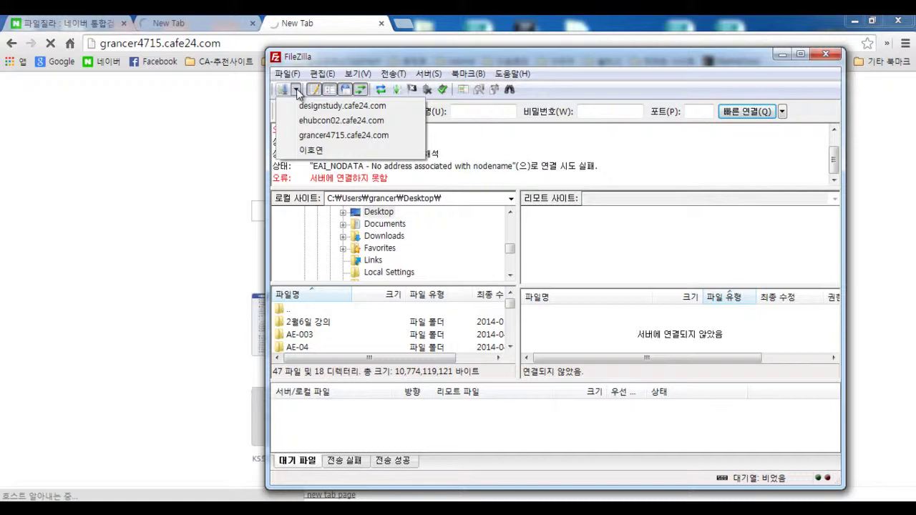
click(296, 89)
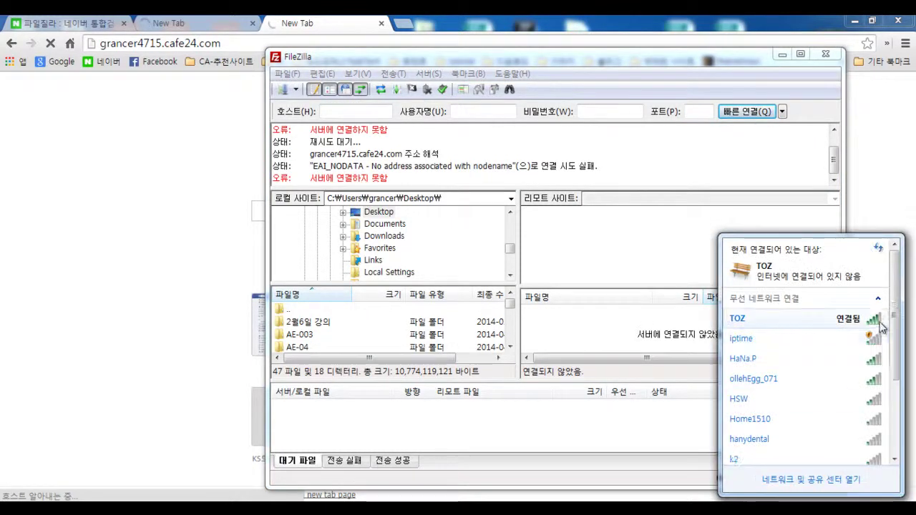
Disconnect from the TOZ wireless network and review the cafe24 tabs' network errors
click(873, 320)
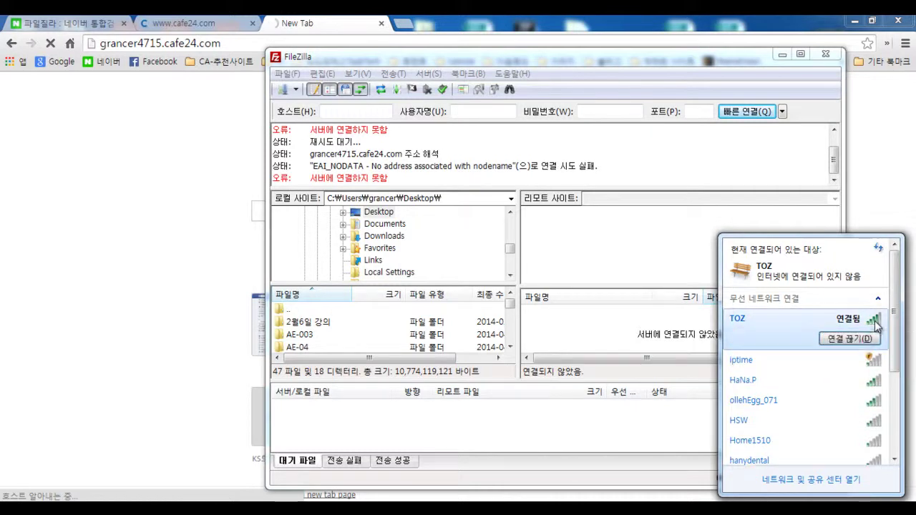
click(851, 338)
click(145, 274)
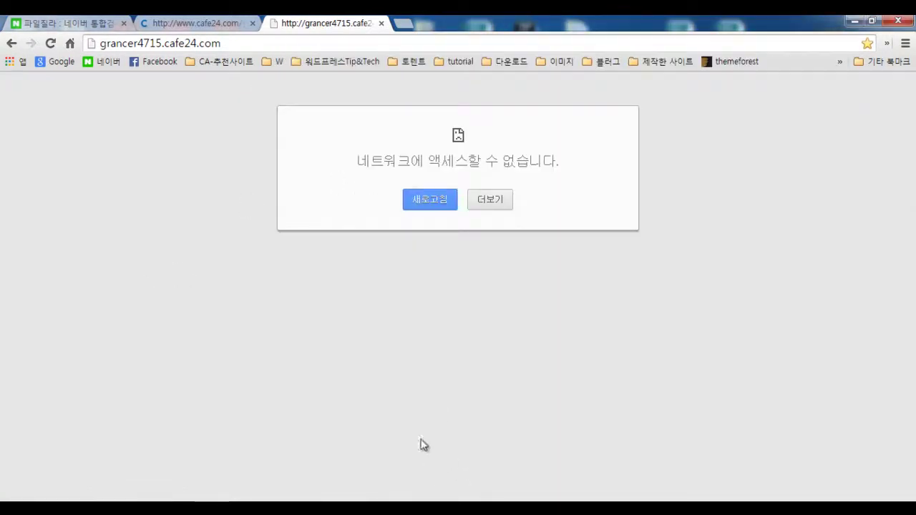
click(420, 508)
click(419, 508)
click(203, 23)
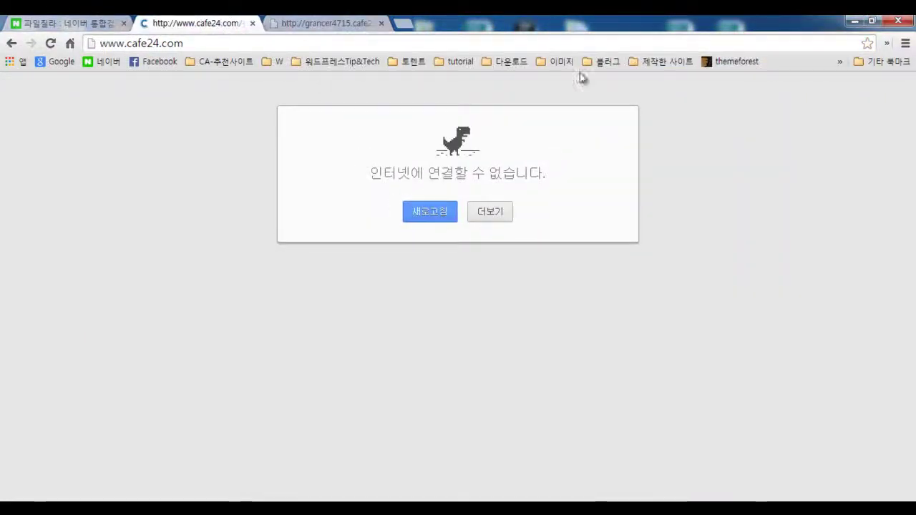
Minimize Chrome to the desktop and reopen the wireless list to reconnect to TOZ
click(855, 21)
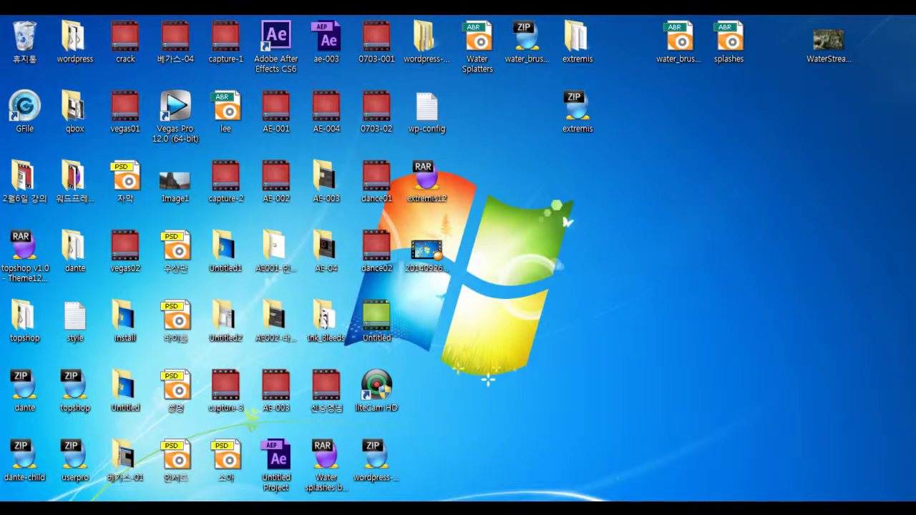
click(895, 509)
key(Escape)
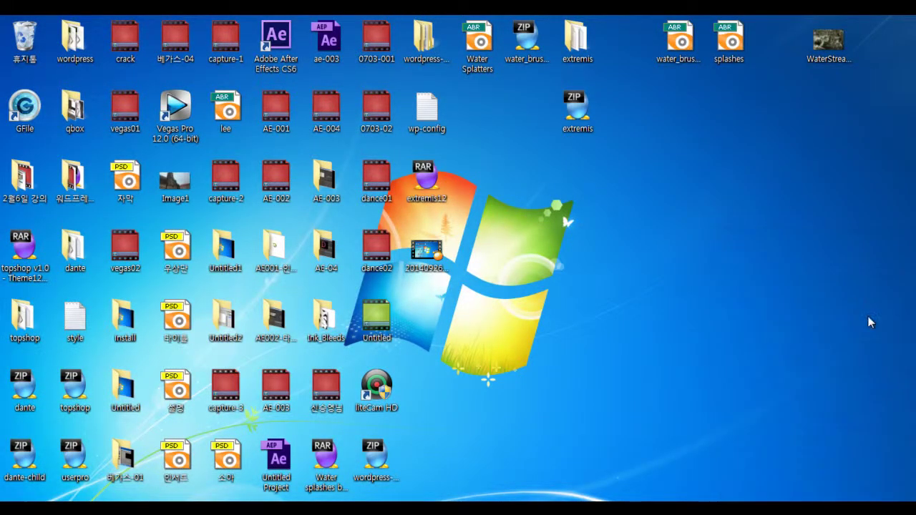